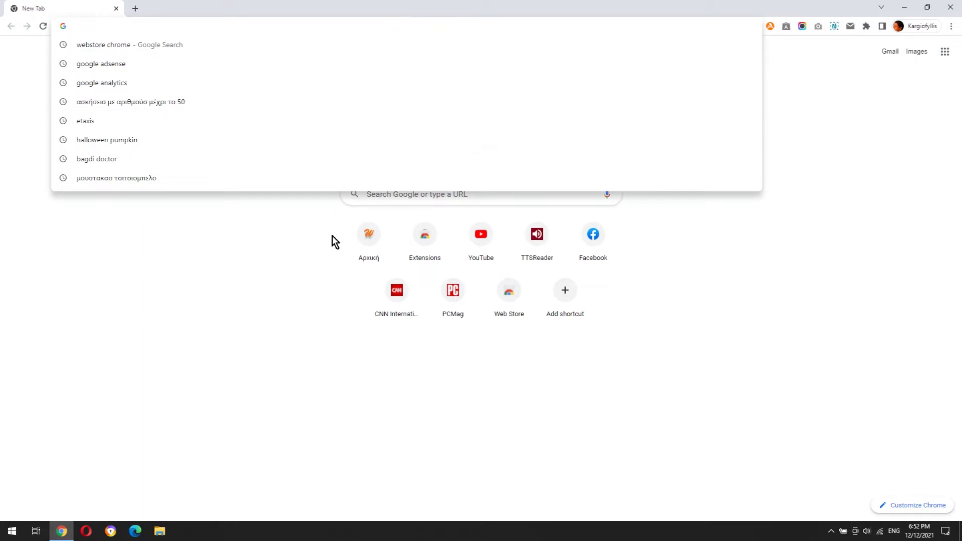
Step: Load the Chrome Web Store at chrome.google.com/webstore
{"action": "type", "text": "chrome.google.com/webstore"}
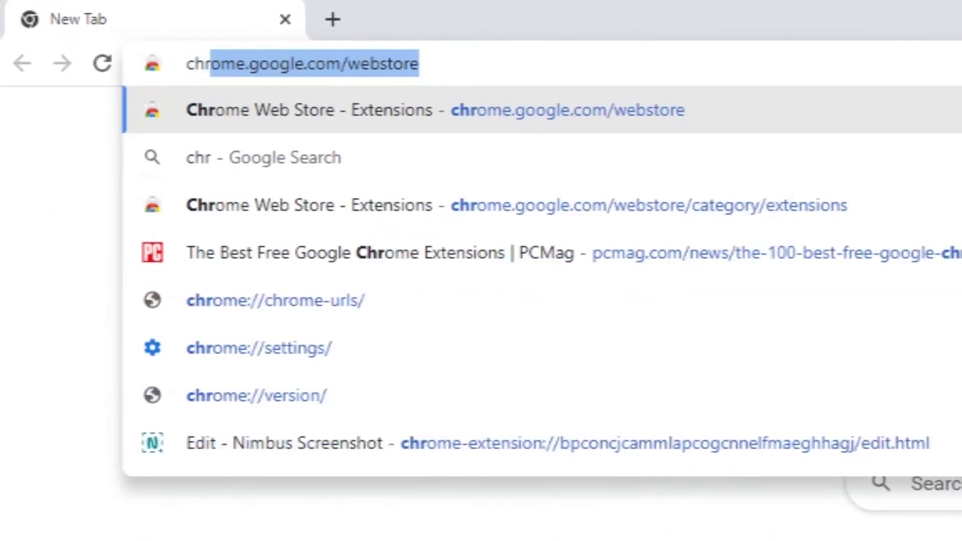
{"action": "key", "text": "Right"}
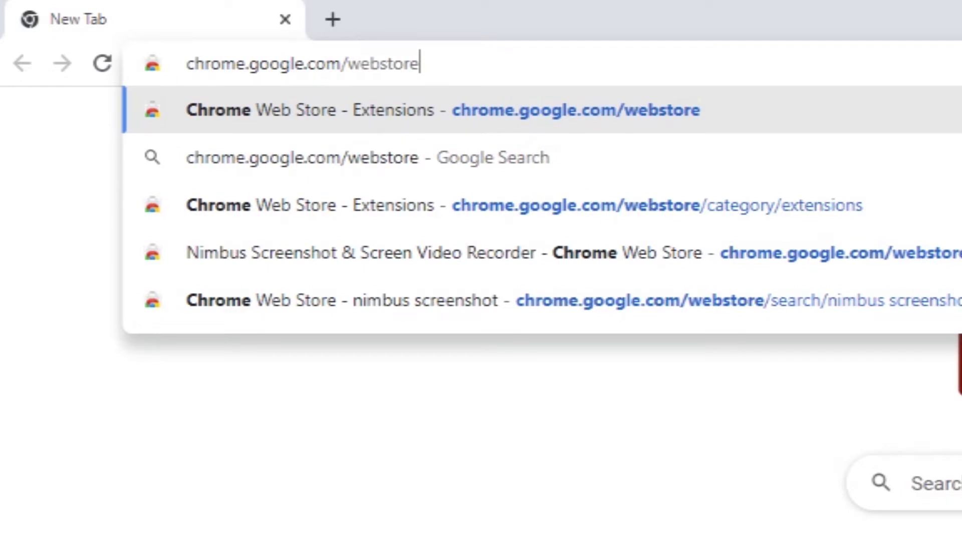
{"action": "key", "text": "Return"}
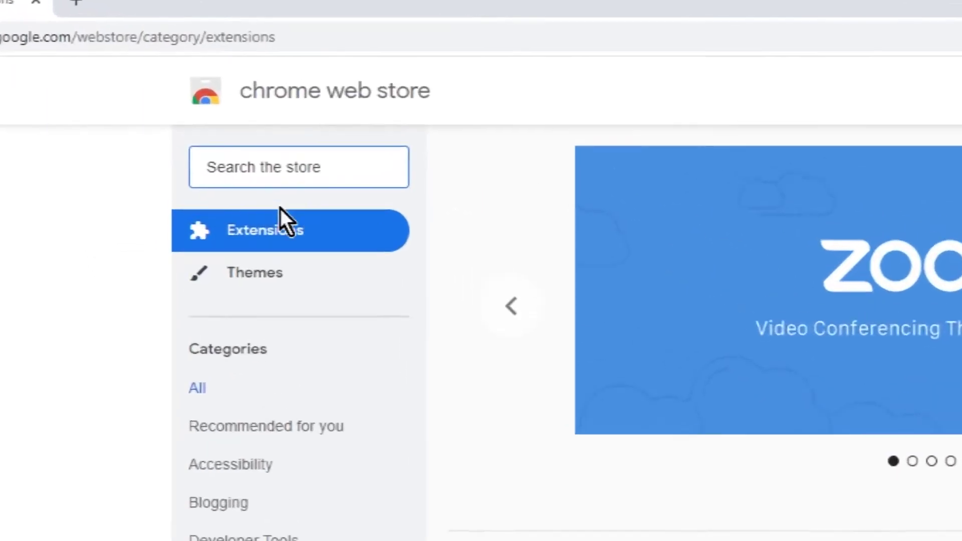
Step: Search 'checker plus for calendar' and add Checker Plus for Google Calendar to Chrome
{"action": "type", "text": "checker plus"}
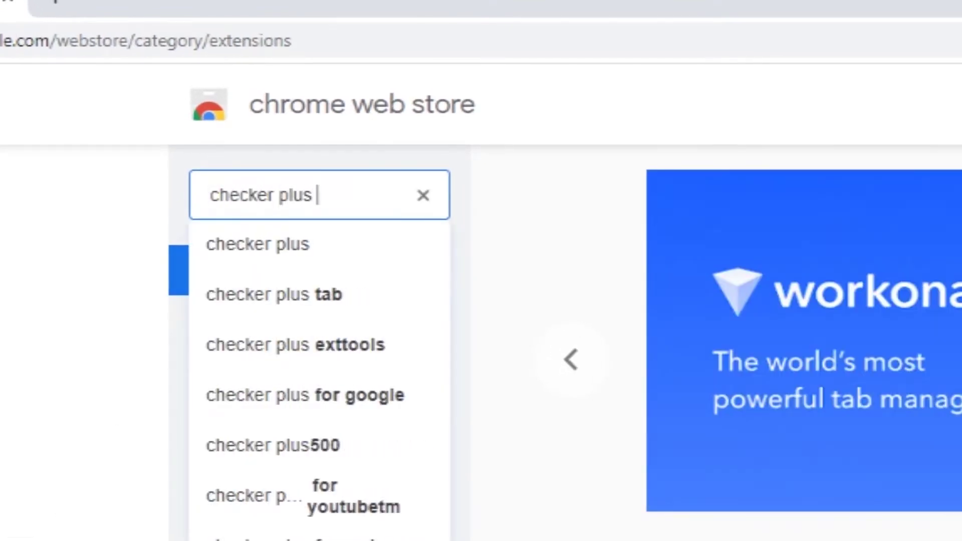
{"action": "type", "text": " for calendar"}
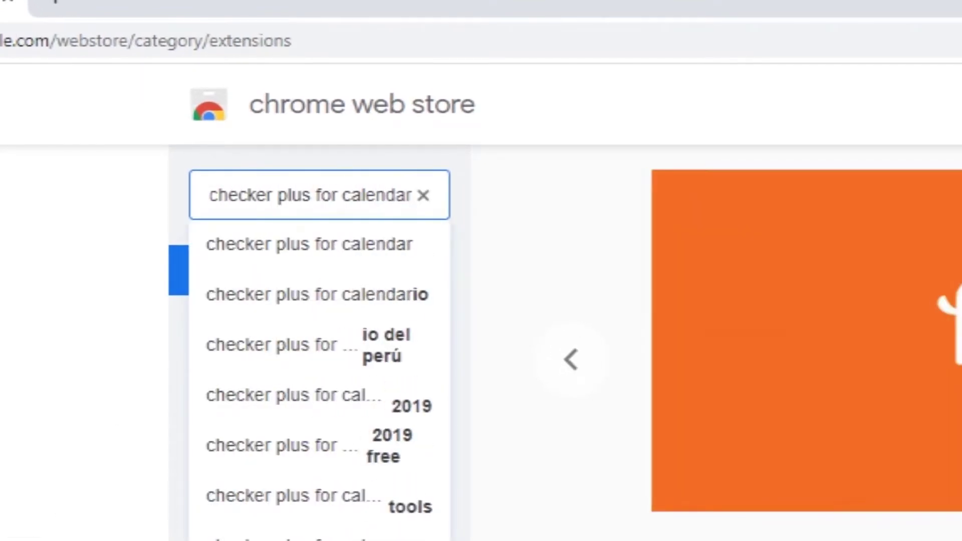
{"action": "key", "text": "Return"}
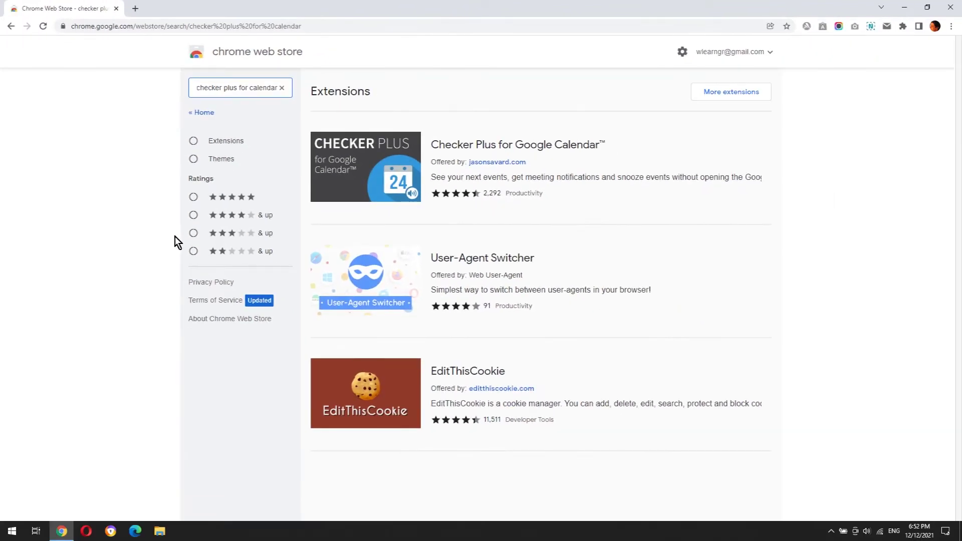
{"action": "left_click", "coordinate": [566, 147]}
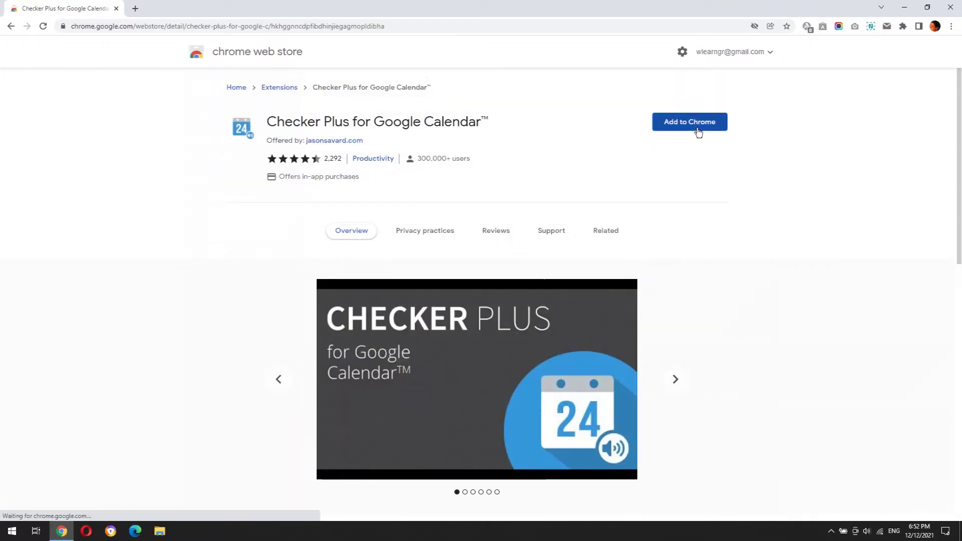
{"action": "left_click", "coordinate": [700, 129]}
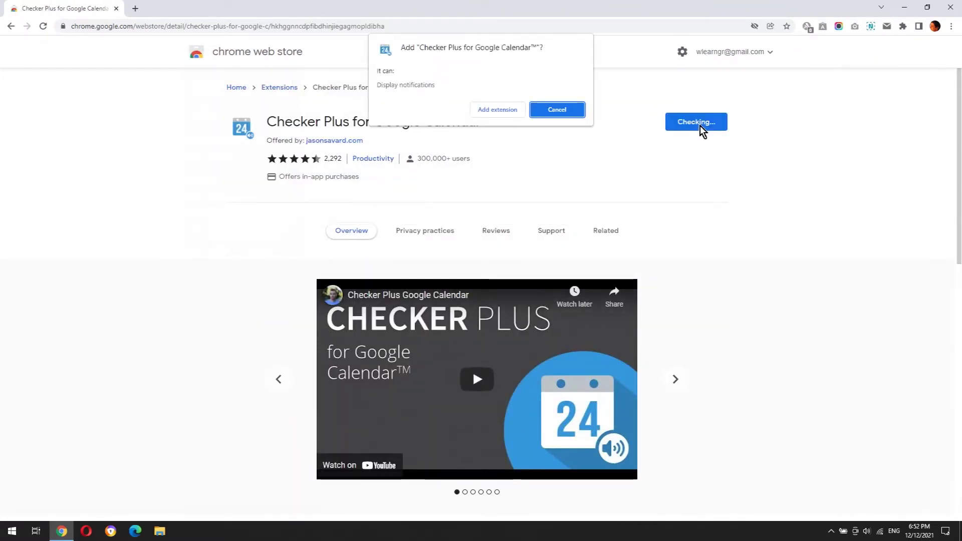
{"action": "left_click", "coordinate": [502, 111]}
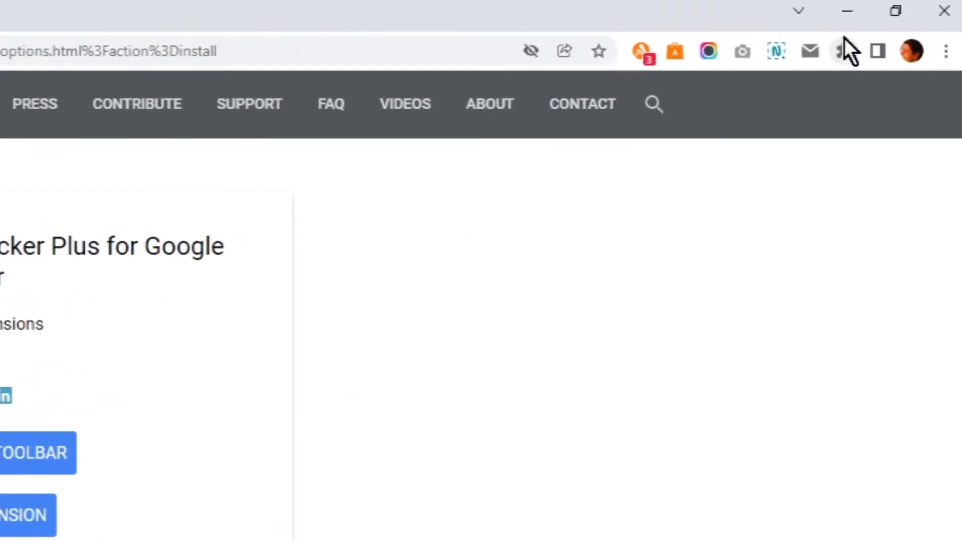
Step: Pin Checker Plus for Google Calendar to the Chrome toolbar and bring up its popup
{"action": "left_click", "coordinate": [902, 26]}
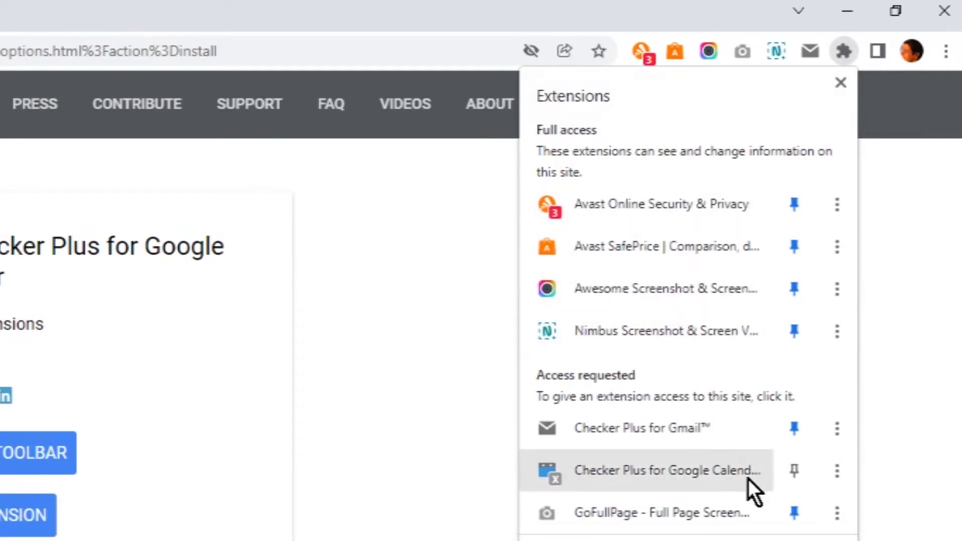
{"action": "left_click", "coordinate": [793, 472]}
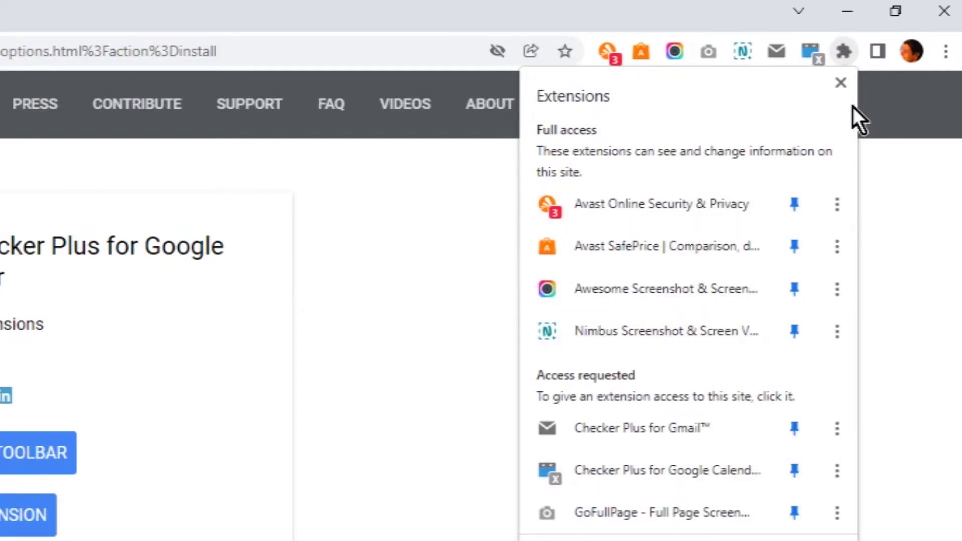
{"action": "left_click", "coordinate": [842, 86]}
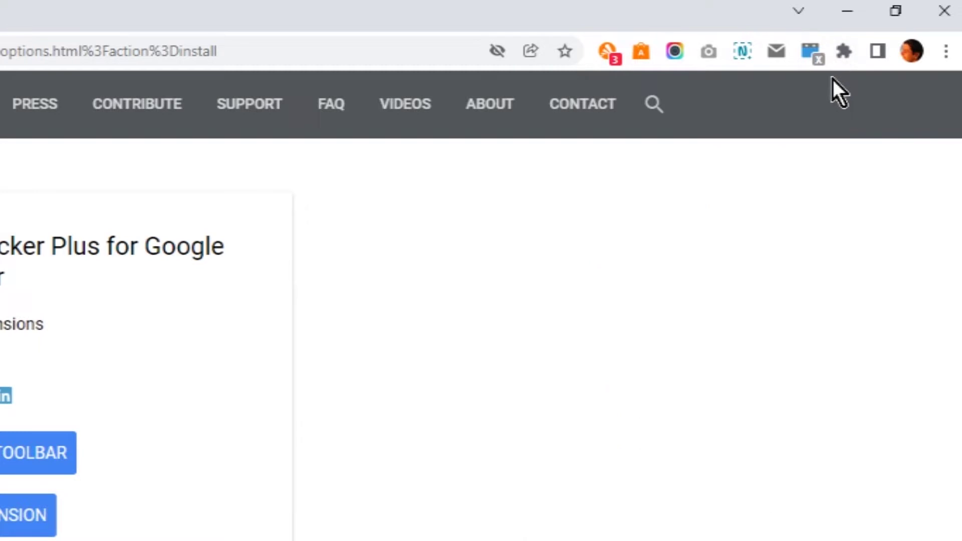
{"action": "left_click", "coordinate": [808, 52]}
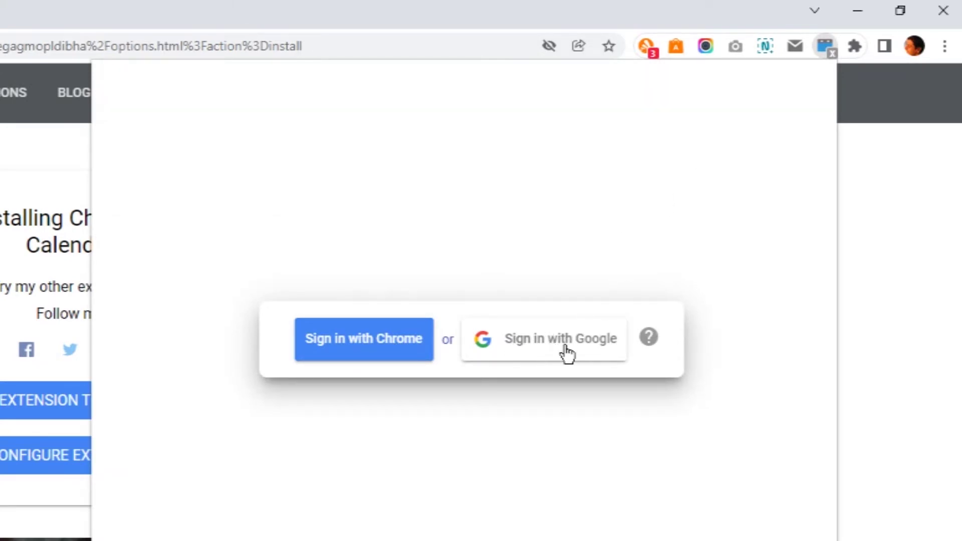
Step: Sign in with Chrome using the Google account and allow the extension calendar access
{"action": "left_click", "coordinate": [381, 349]}
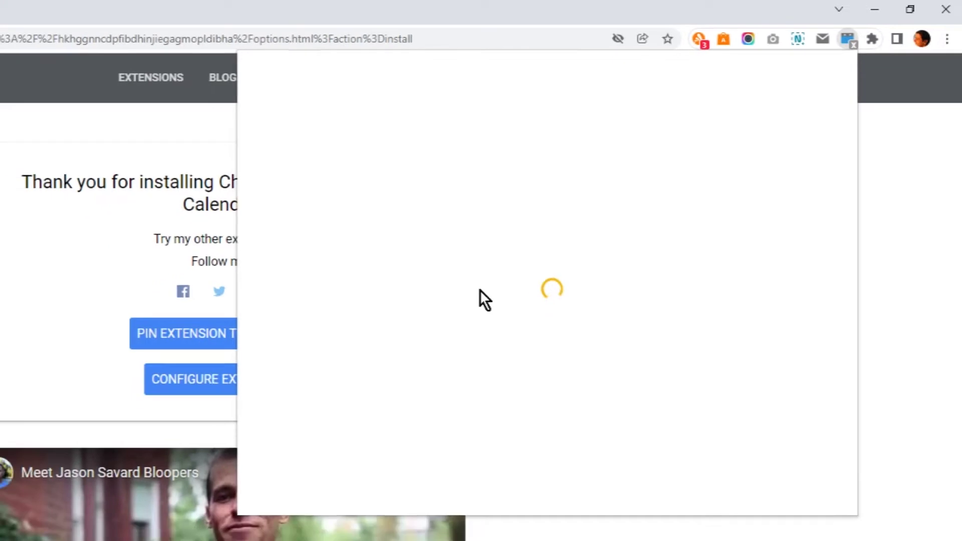
{"action": "left_click", "coordinate": [244, 462]}
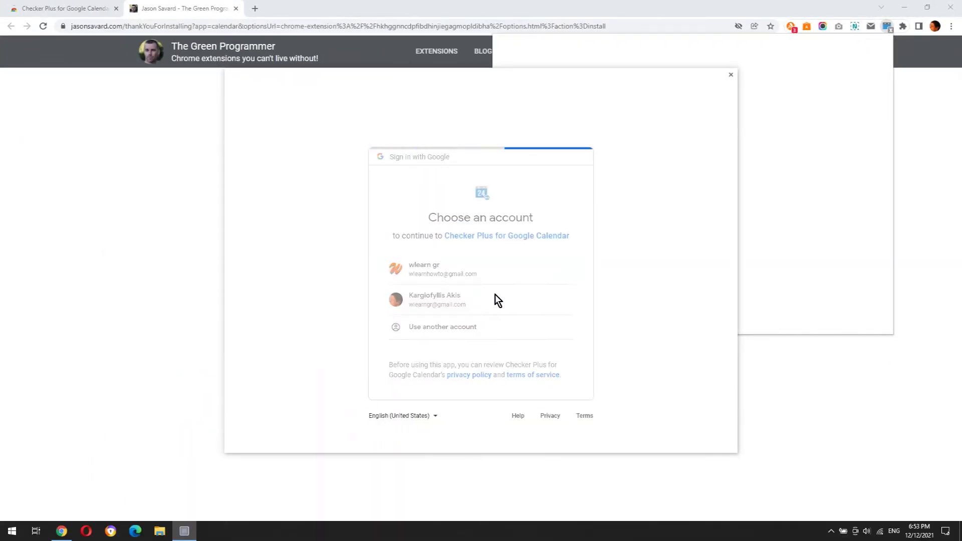
{"action": "scroll", "coordinate": [508, 308], "scroll_direction": "down", "scroll_amount": 3}
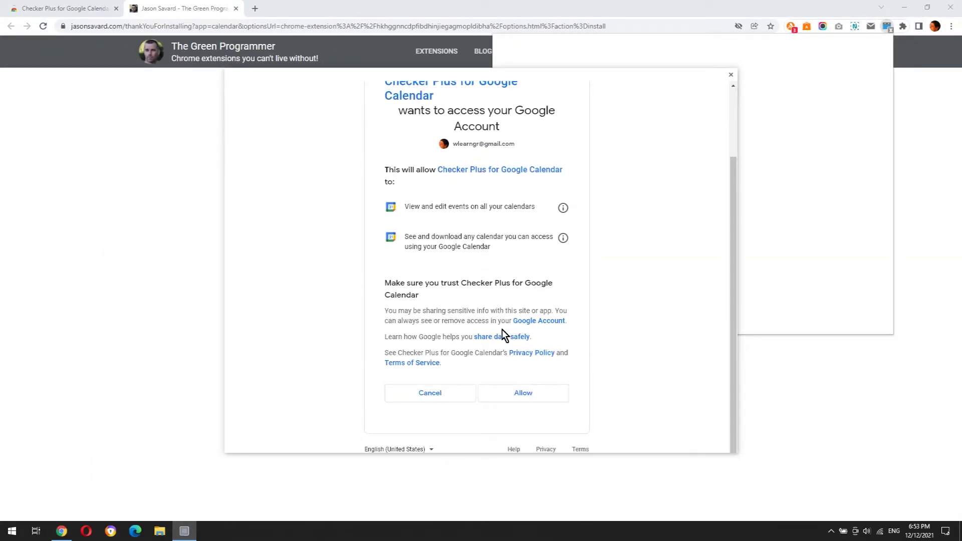
{"action": "left_click", "coordinate": [524, 395]}
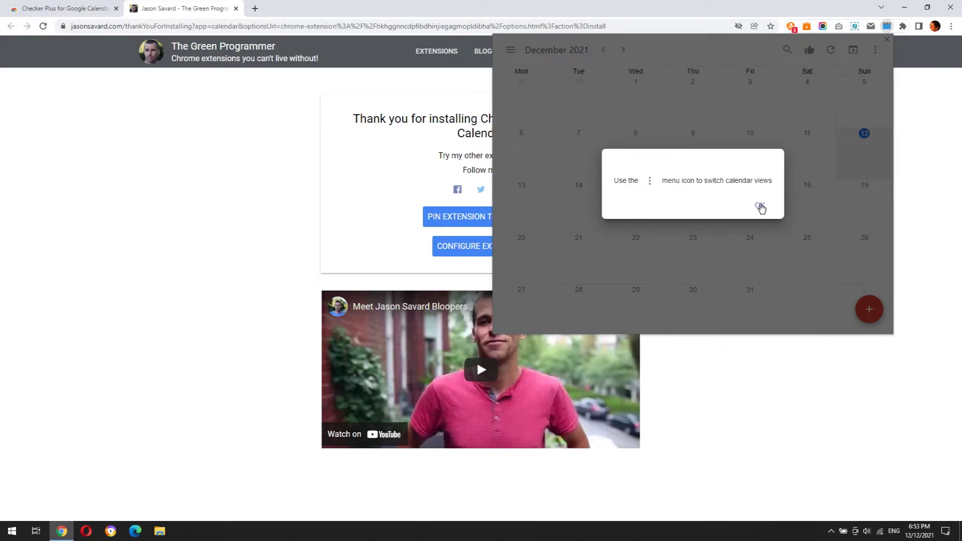
Step: Dismiss the view tip and try the agenda, list, day and week views before returning to month
{"action": "left_click", "coordinate": [760, 206]}
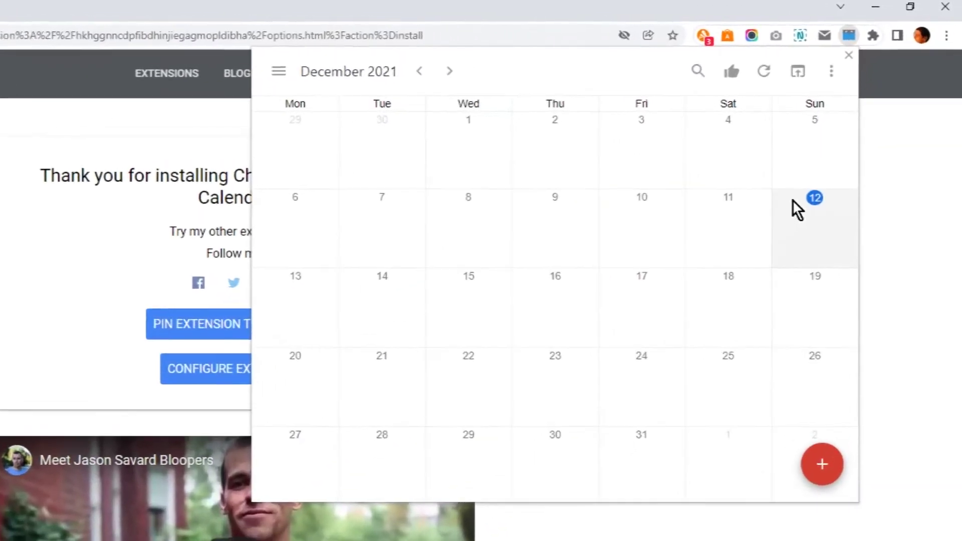
{"action": "left_click", "coordinate": [819, 78]}
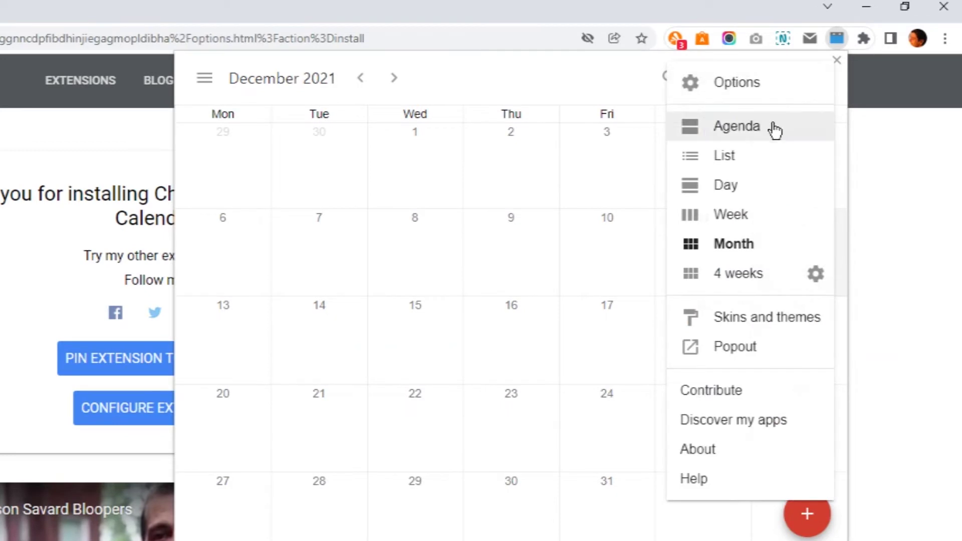
{"action": "left_click", "coordinate": [774, 129]}
{"action": "left_click", "coordinate": [824, 84]}
{"action": "left_click", "coordinate": [757, 159]}
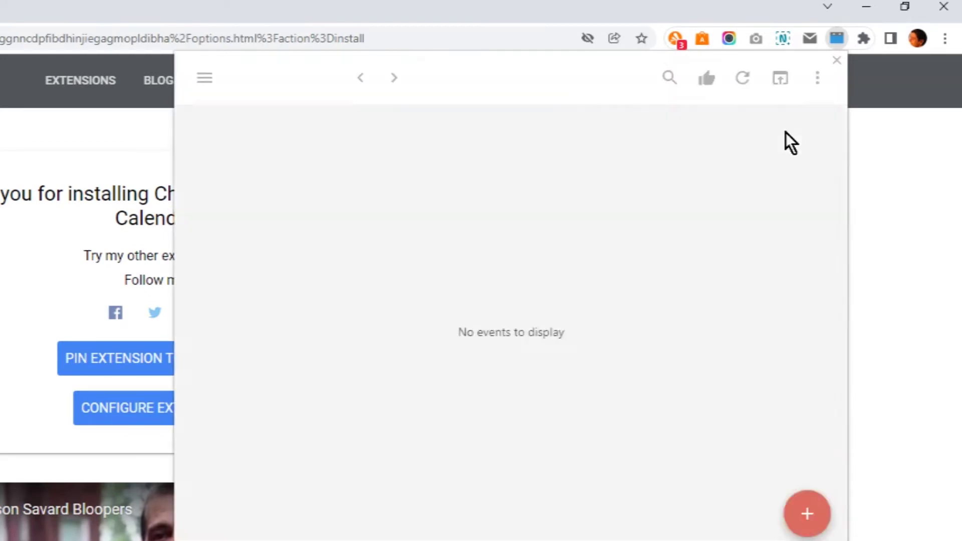
{"action": "left_click", "coordinate": [820, 79]}
{"action": "left_click", "coordinate": [749, 185]}
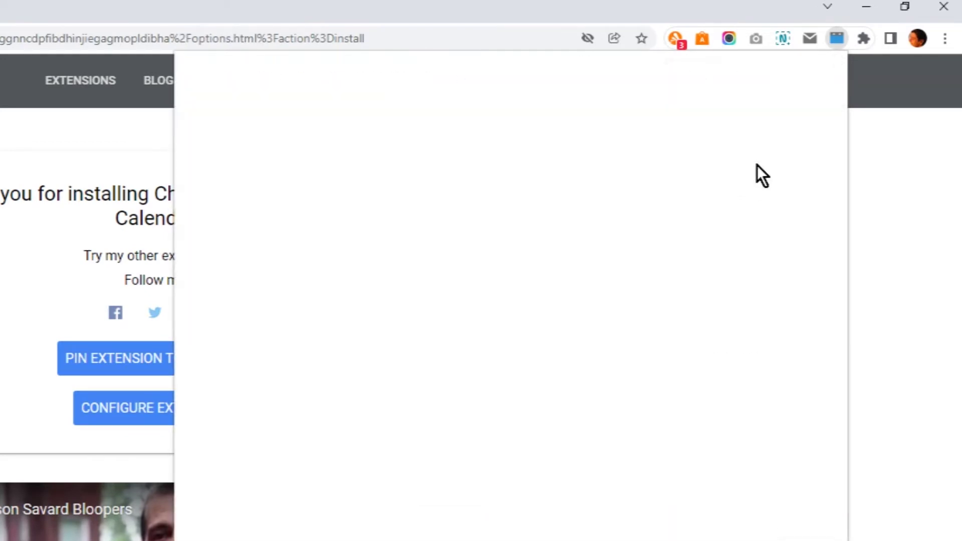
{"action": "left_click", "coordinate": [818, 82]}
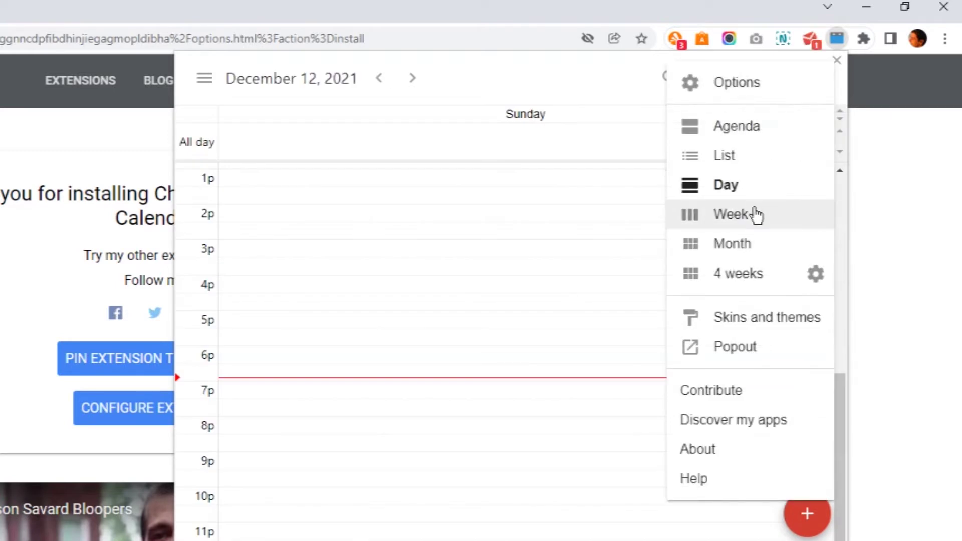
{"action": "left_click", "coordinate": [753, 214]}
{"action": "left_click", "coordinate": [815, 85]}
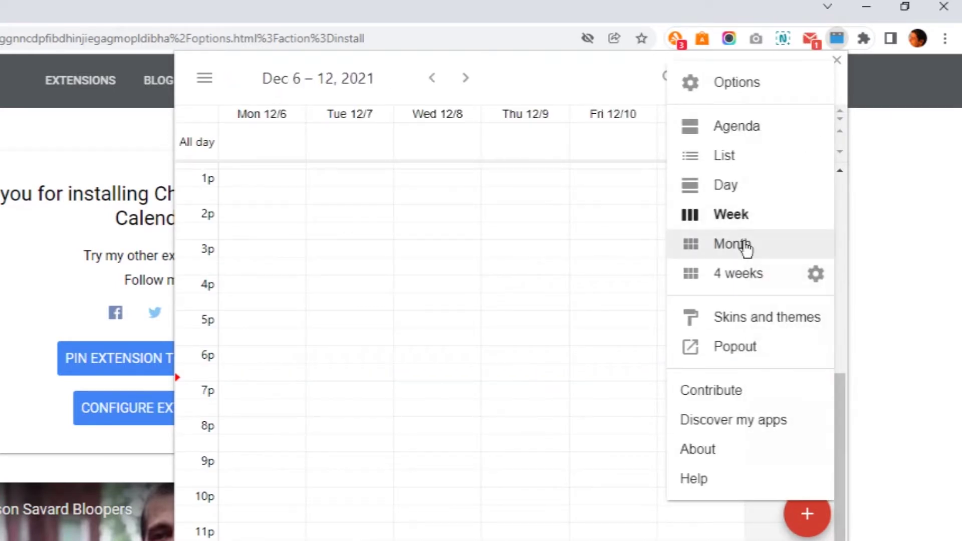
{"action": "left_click", "coordinate": [745, 245]}
Step: Show four weeks from Dec 6, then switch back to the month view
{"action": "left_click", "coordinate": [816, 84]}
{"action": "left_click", "coordinate": [767, 273]}
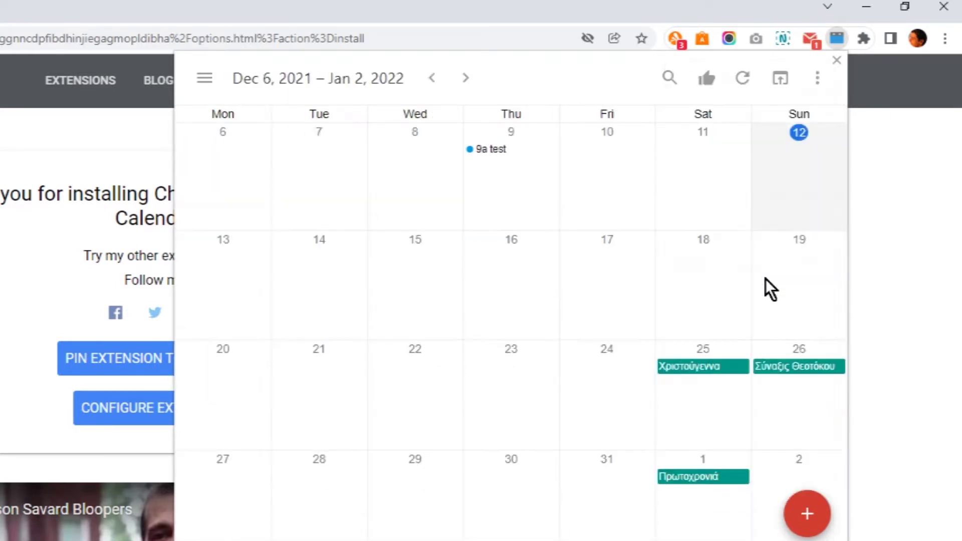
{"action": "left_click", "coordinate": [818, 80]}
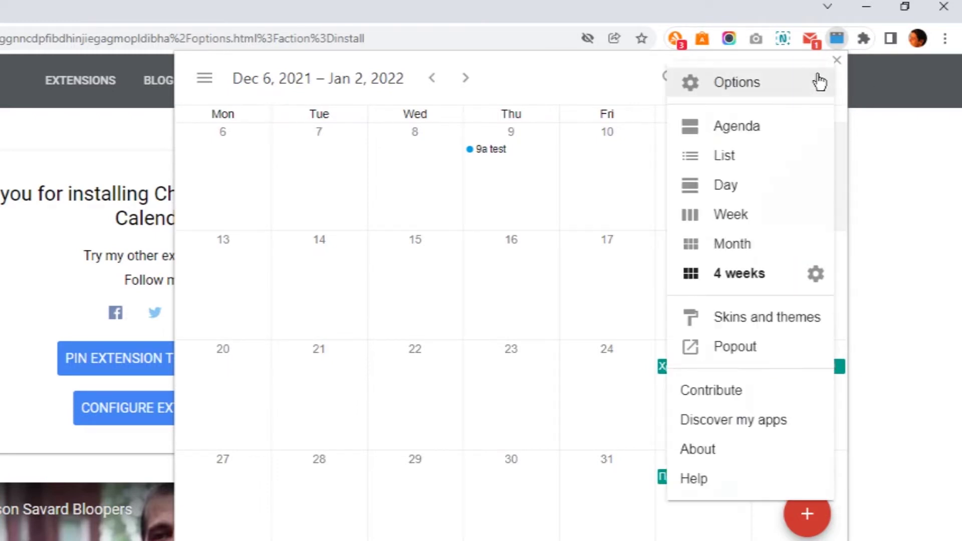
{"action": "left_click", "coordinate": [754, 248]}
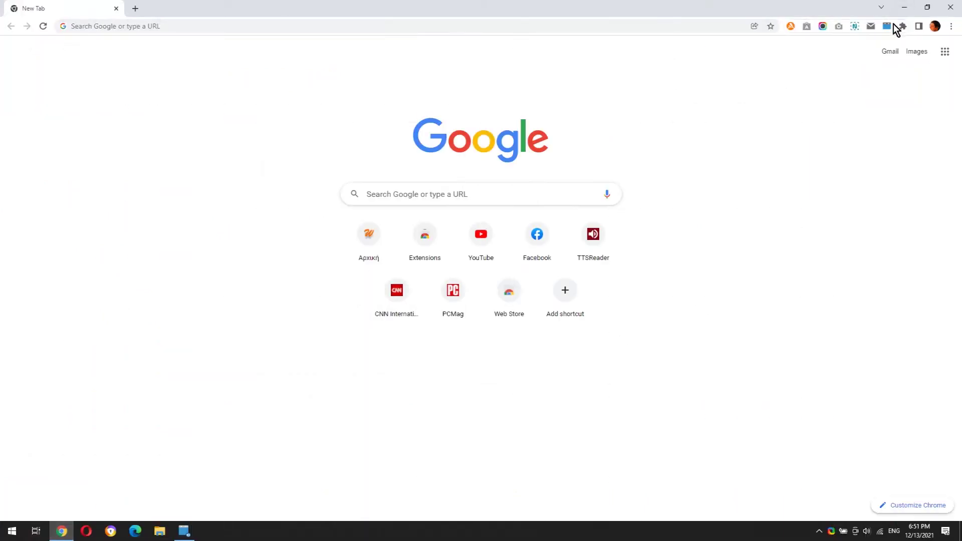
Step: Quick-add an 'Order pizza' event for today, Monday 13 December 2021
{"action": "left_click", "coordinate": [886, 26]}
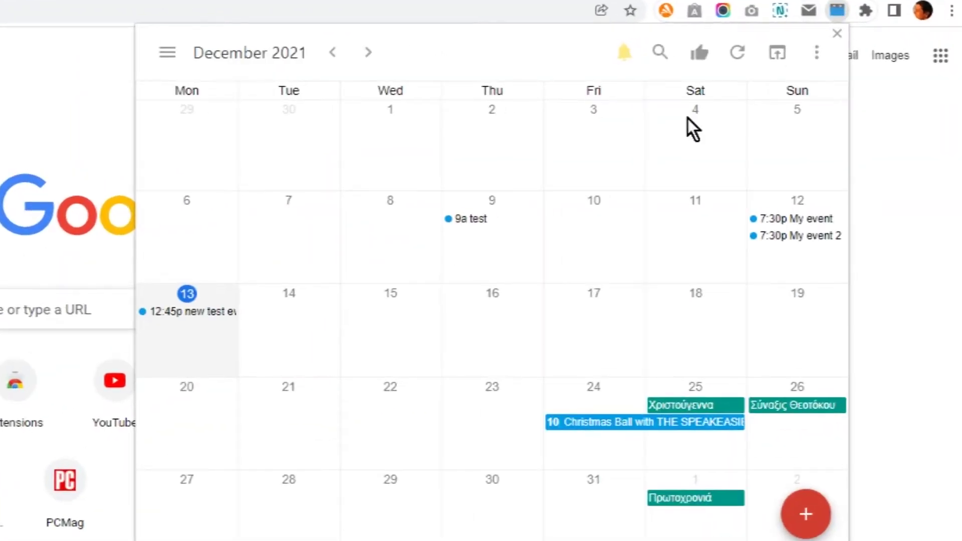
{"action": "left_click", "coordinate": [800, 526]}
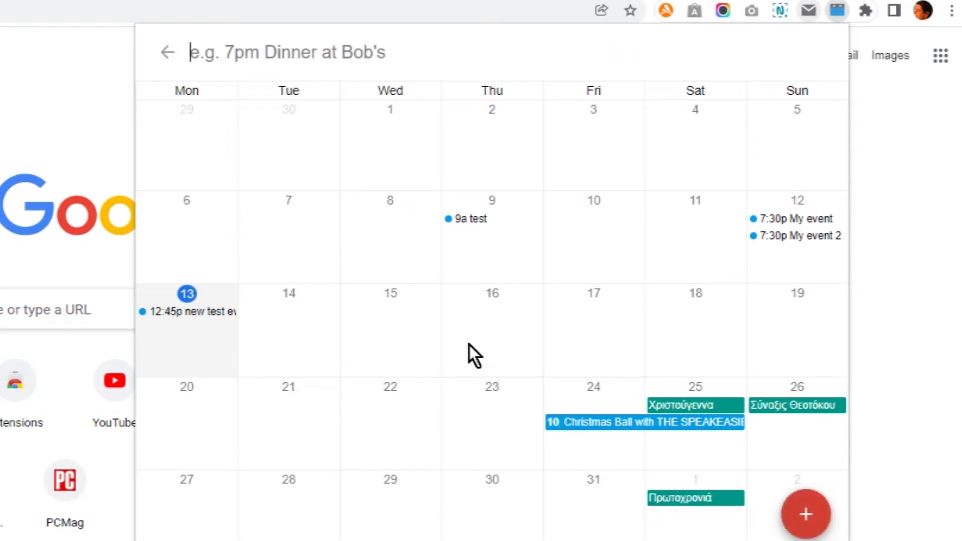
{"action": "type", "text": "Order pi"}
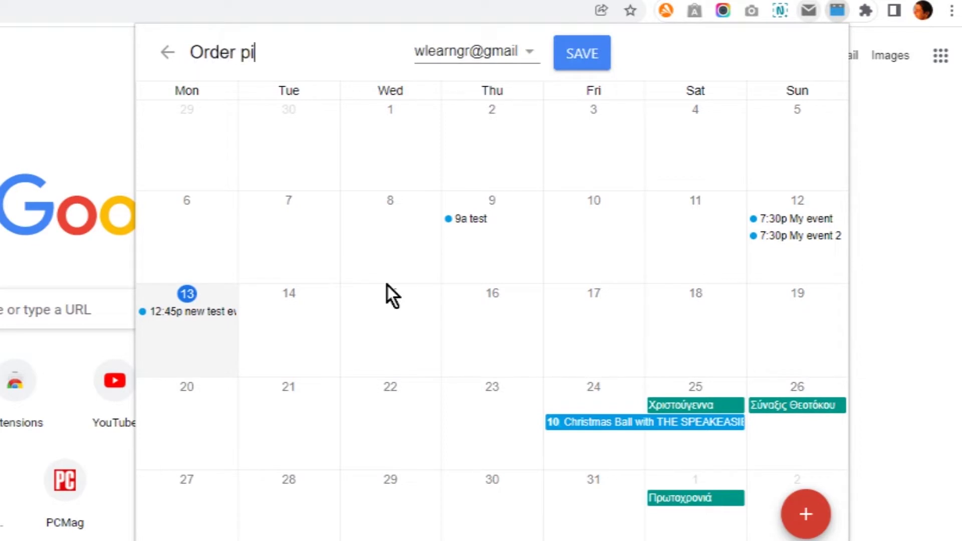
{"action": "type", "text": "zza"}
{"action": "left_click", "coordinate": [582, 53]}
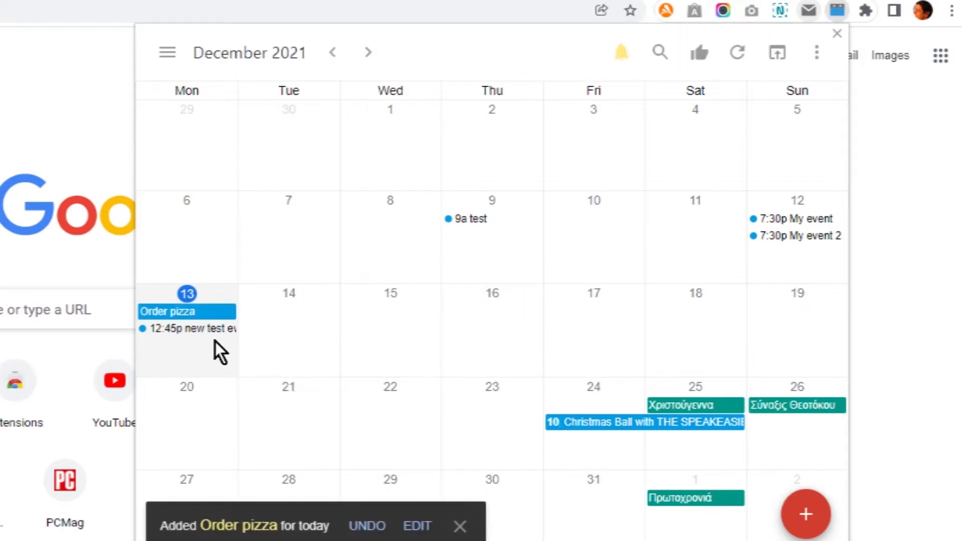
Step: Change Order pizza from all-day to a timed event starting at 8:30 pm
{"action": "left_click", "coordinate": [171, 313]}
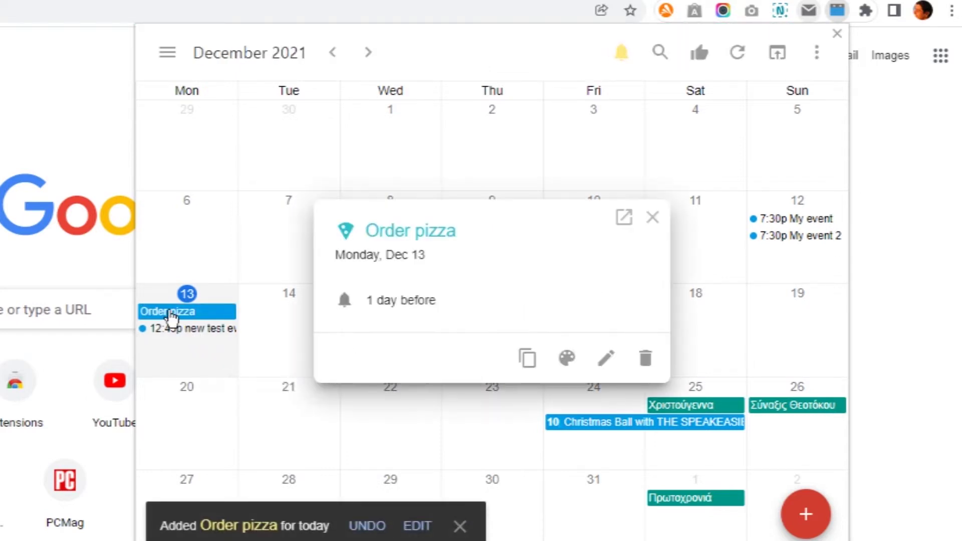
{"action": "left_click", "coordinate": [603, 359]}
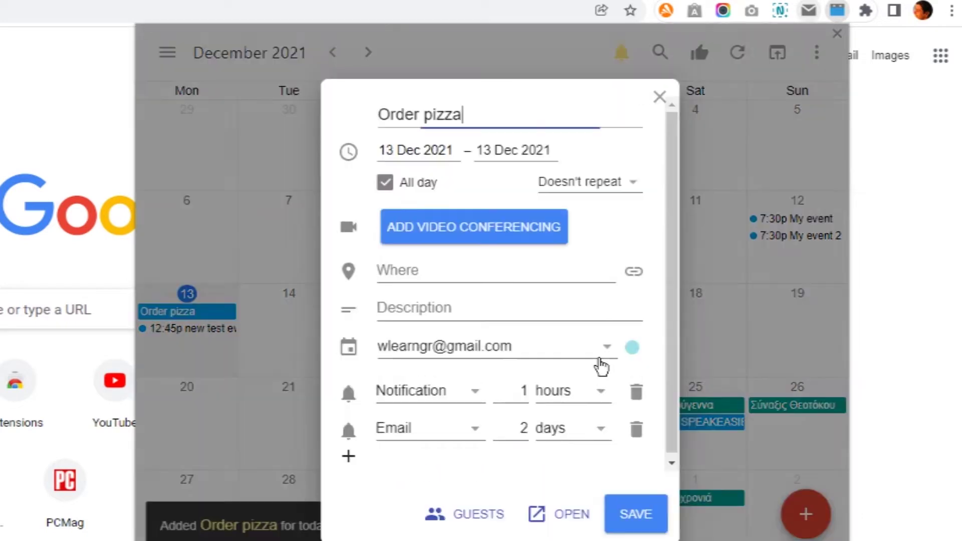
{"action": "left_click", "coordinate": [385, 183]}
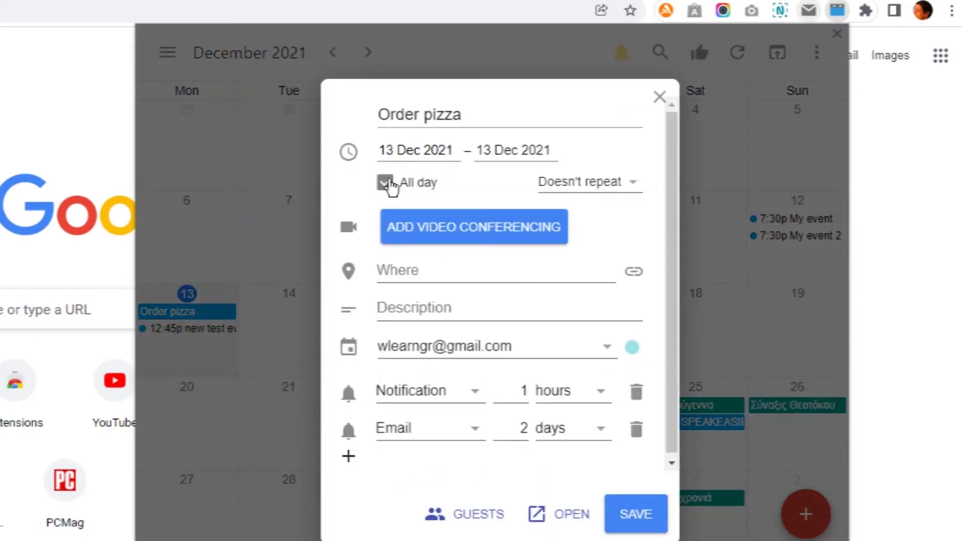
{"action": "left_click", "coordinate": [494, 158]}
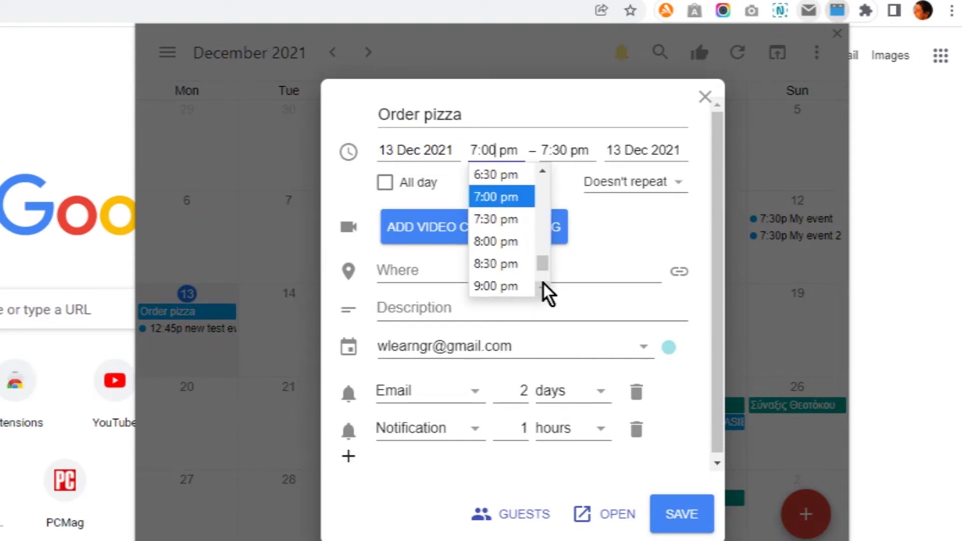
{"action": "left_click", "coordinate": [506, 269]}
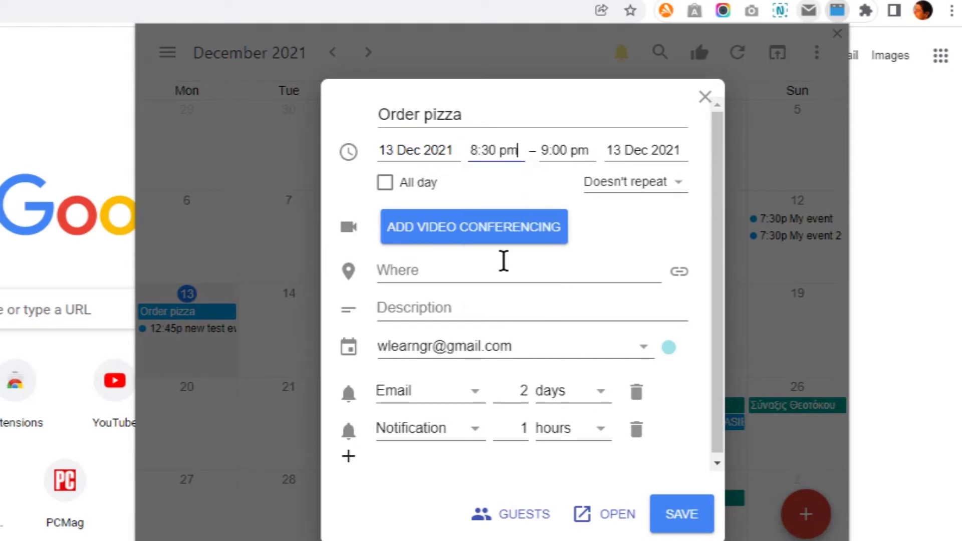
{"action": "left_click", "coordinate": [683, 513]}
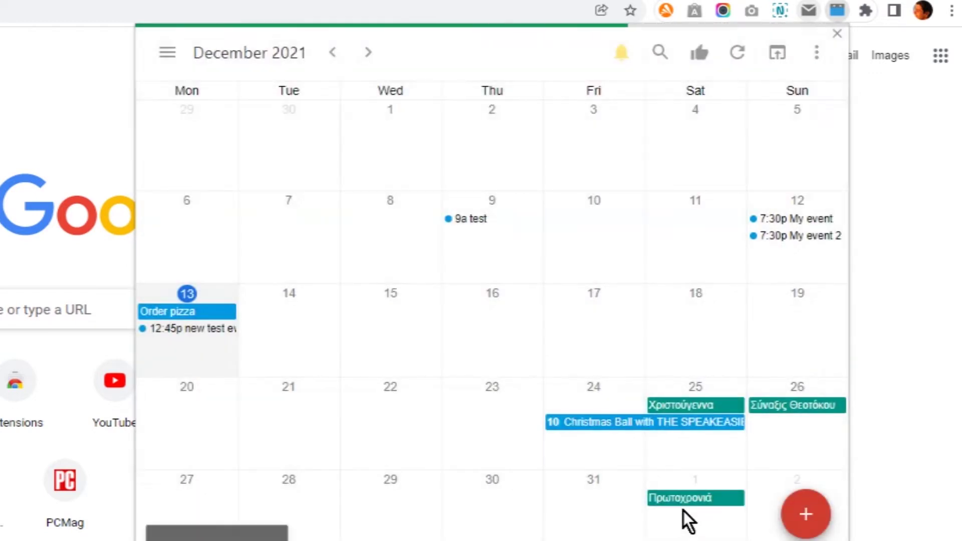
Step: Dismiss the update notice, try adding an event on Tuesday 14, and acknowledge the Extra features notice
{"action": "left_click", "coordinate": [271, 534]}
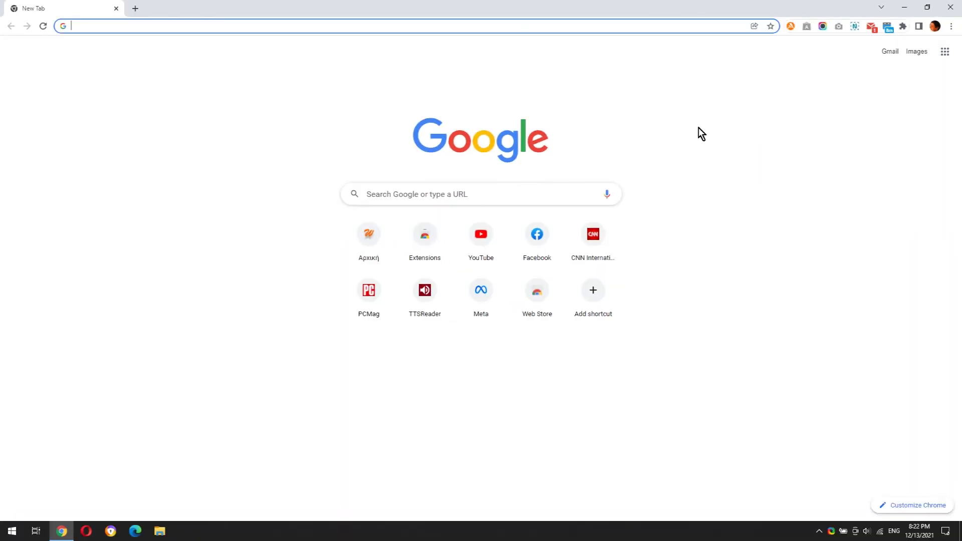
{"action": "left_click", "coordinate": [887, 27]}
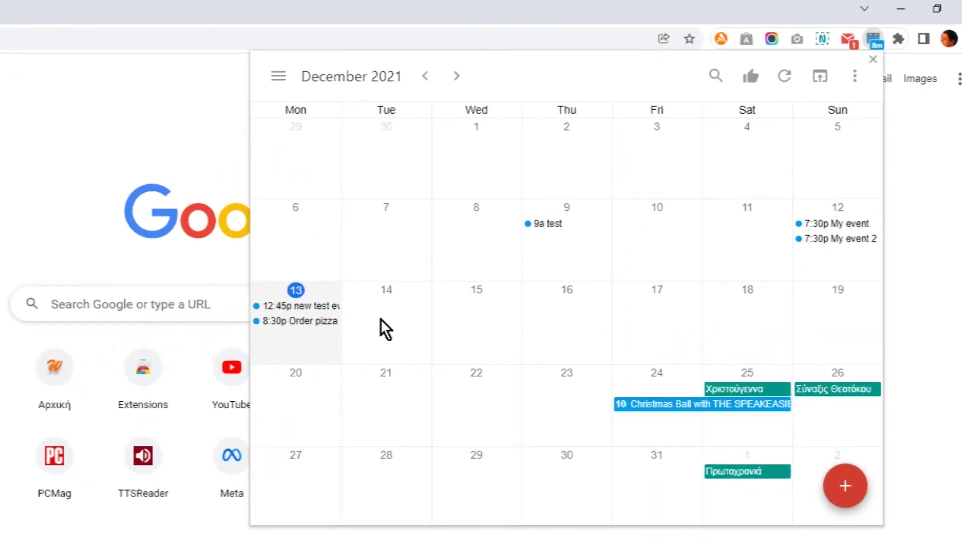
{"action": "left_click", "coordinate": [380, 318]}
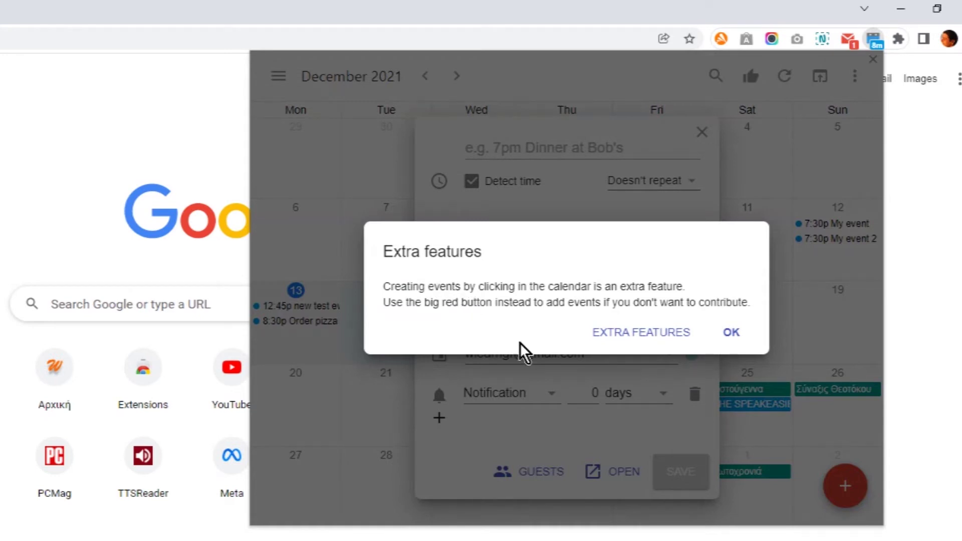
{"action": "left_click", "coordinate": [729, 340]}
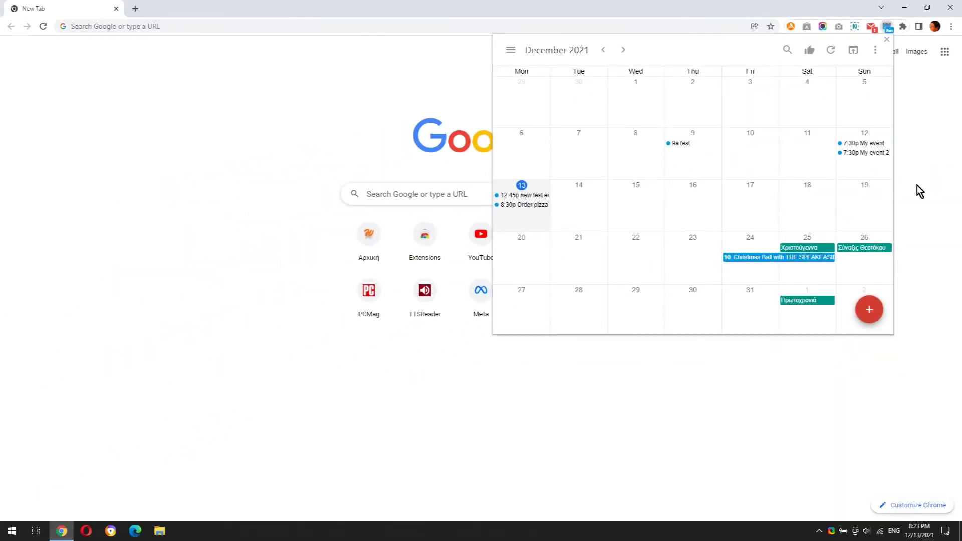
{"action": "left_click", "coordinate": [917, 185]}
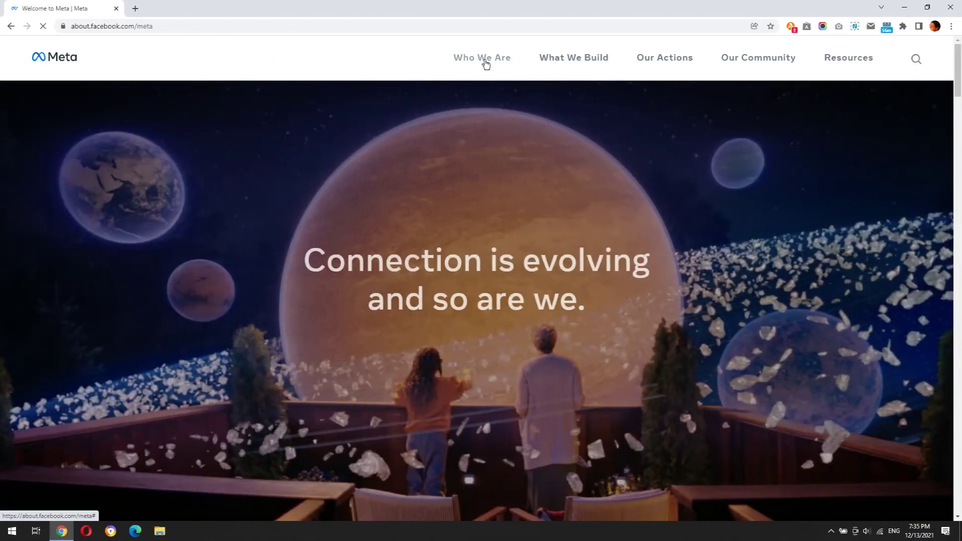
Step: Browse the Meta site's Who We Are and What We Build sections to the Novi page
{"action": "left_click", "coordinate": [482, 59]}
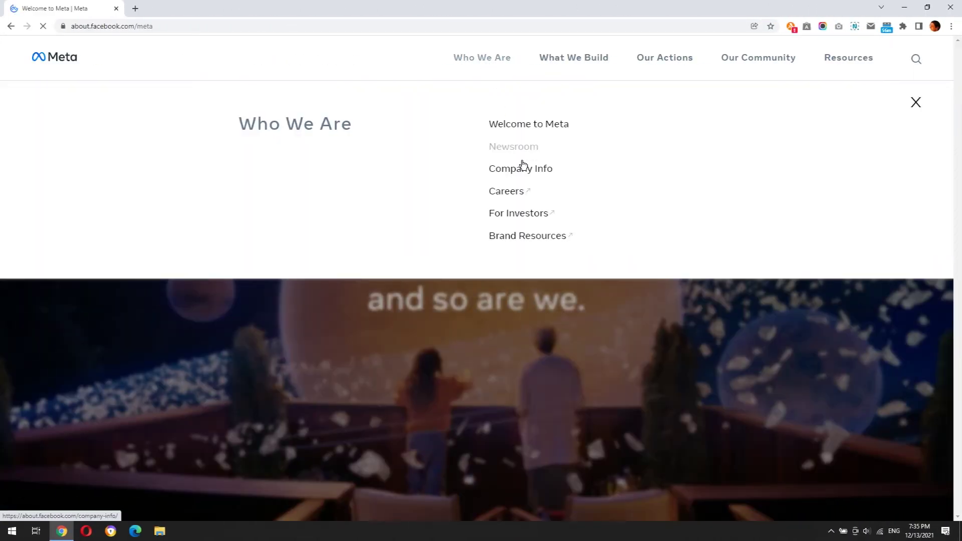
{"action": "left_click", "coordinate": [584, 58]}
{"action": "left_click", "coordinate": [511, 287]}
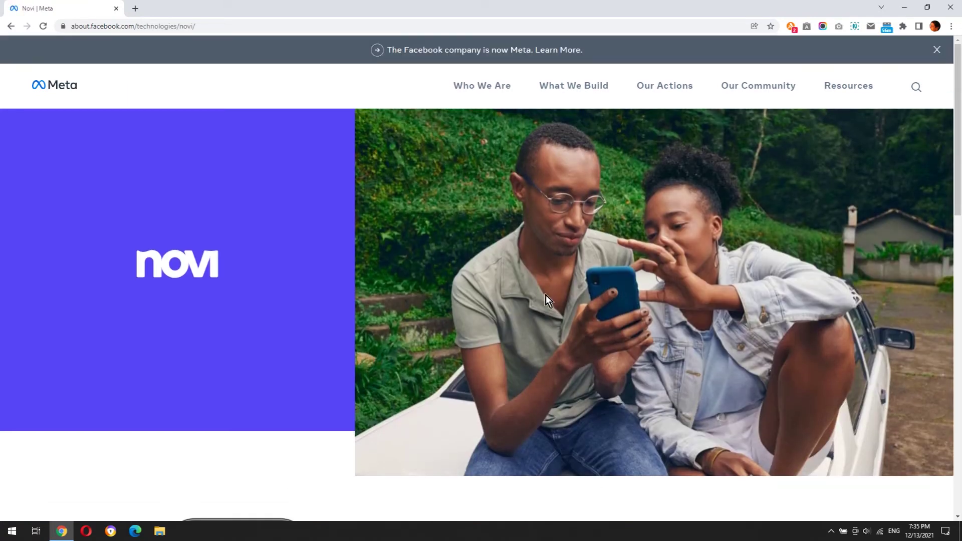
{"action": "scroll", "coordinate": [456, 281], "scroll_direction": "down", "scroll_amount": 7}
{"action": "scroll", "coordinate": [532, 276], "scroll_direction": "down", "scroll_amount": 9}
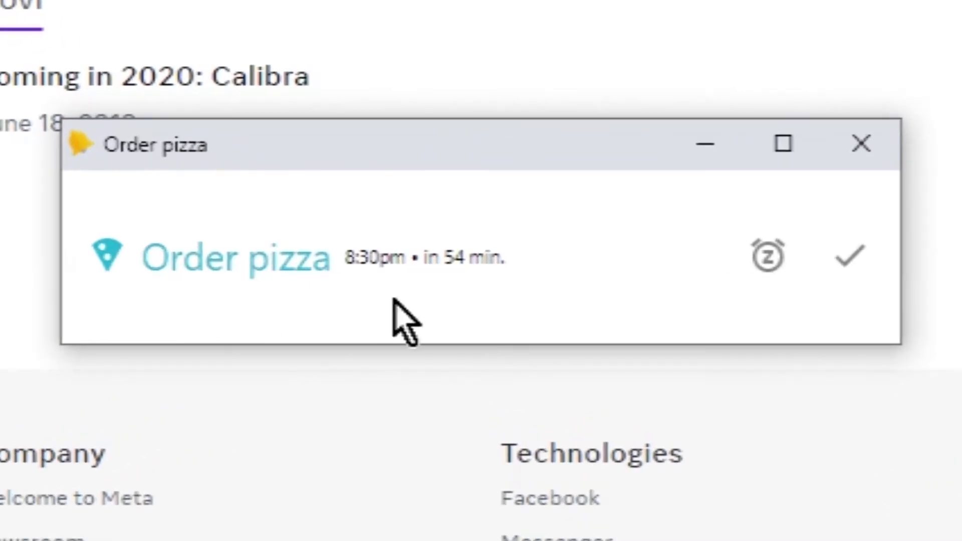
Step: Snooze the Order pizza reminder for 30 minutes, then mark it done
{"action": "left_click", "coordinate": [756, 275]}
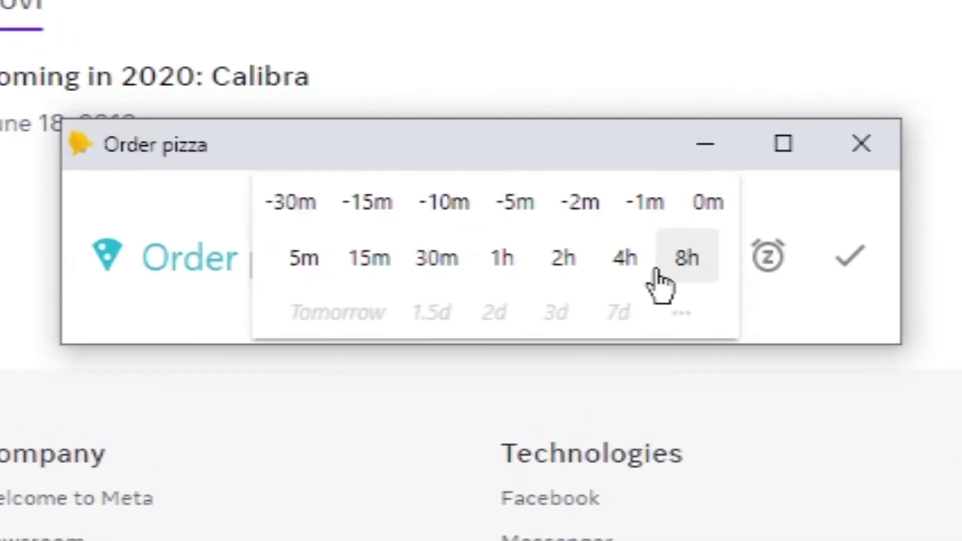
{"action": "left_click", "coordinate": [440, 275]}
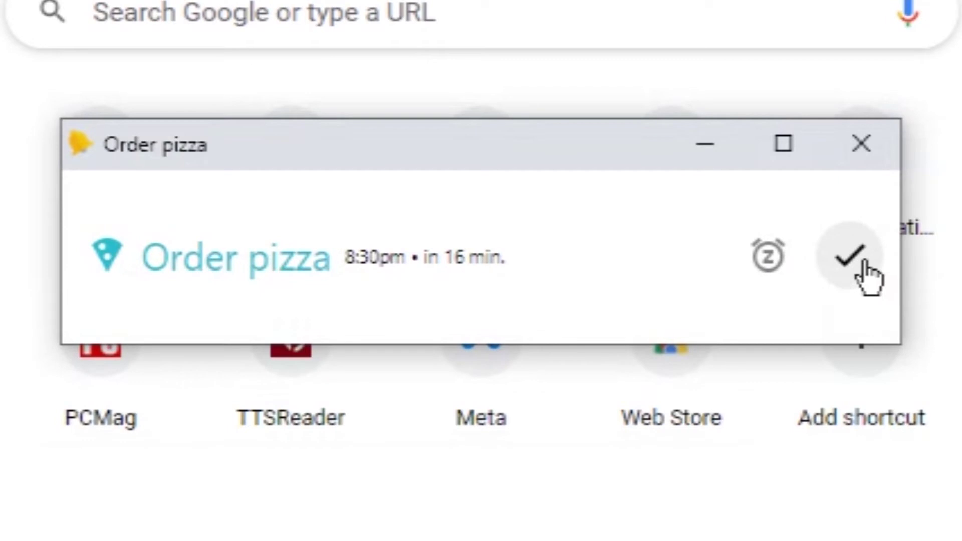
{"action": "left_click", "coordinate": [845, 260]}
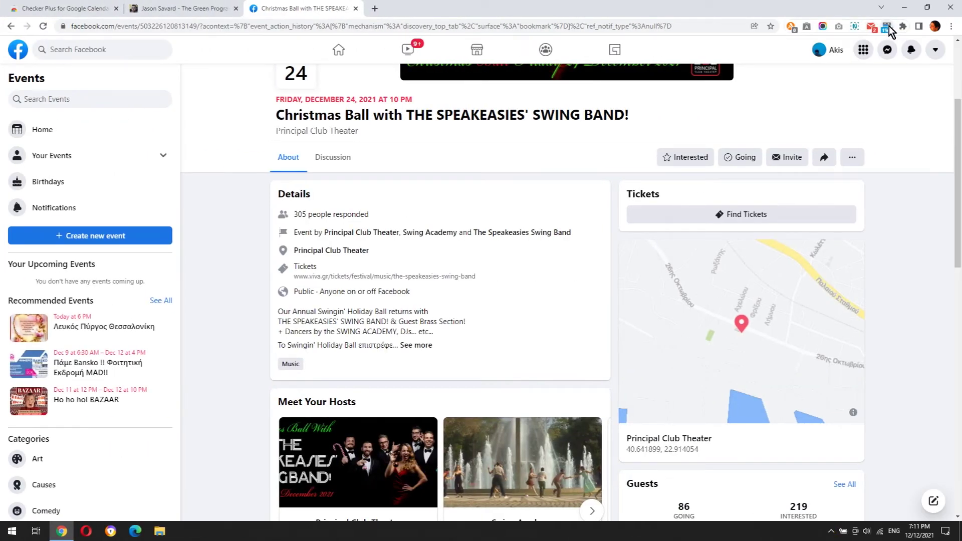
Step: Save the Facebook Christmas Ball event to the calendar for Friday 24 December at 10 pm
{"action": "left_click", "coordinate": [887, 28]}
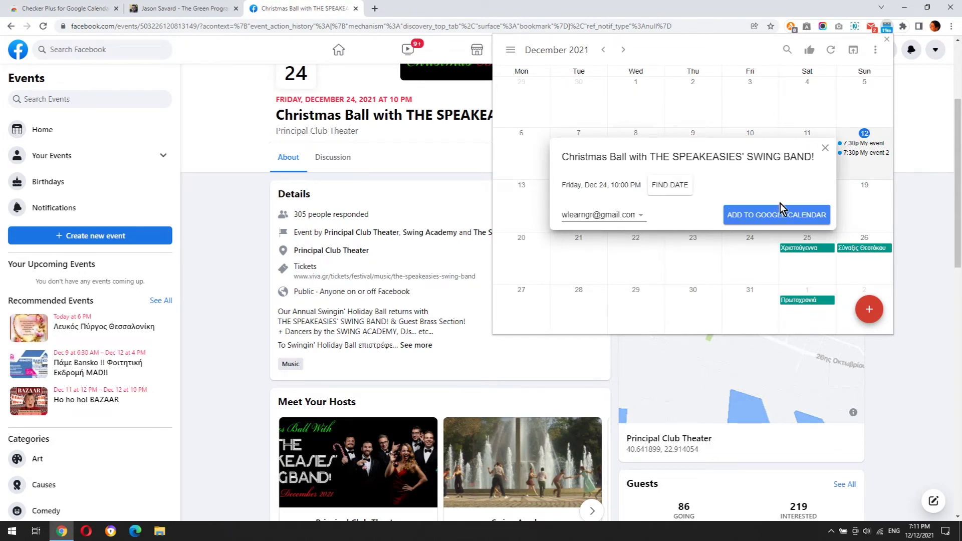
{"action": "left_click", "coordinate": [779, 220]}
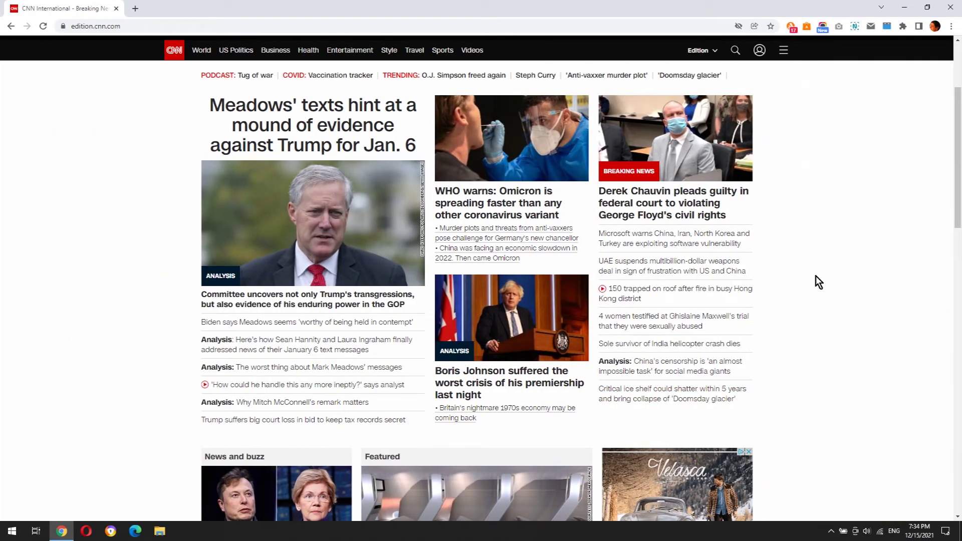
Step: Schedule the CNN International page as an event tomorrow at 11:00am via the right-click menu
{"action": "right_click", "coordinate": [818, 282]}
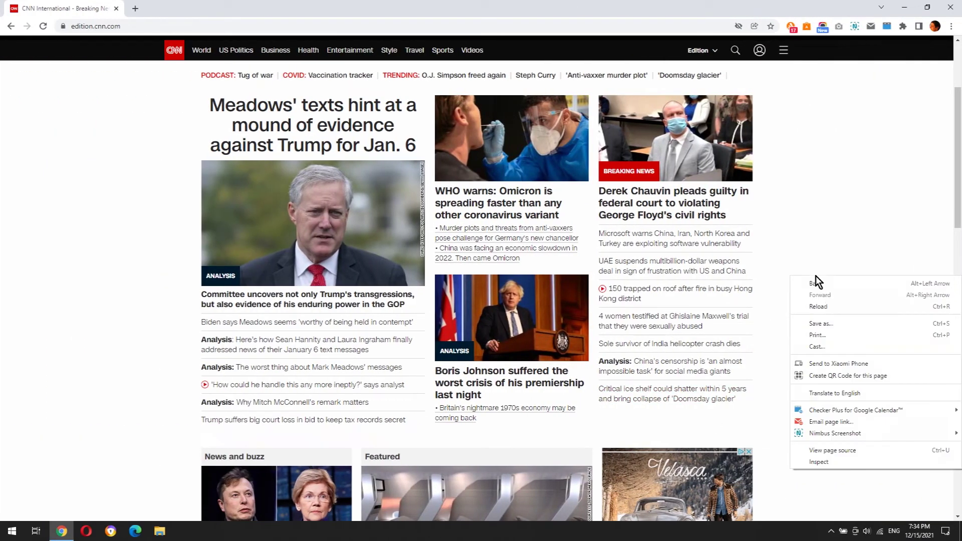
{"action": "mouse_move", "coordinate": [835, 417]}
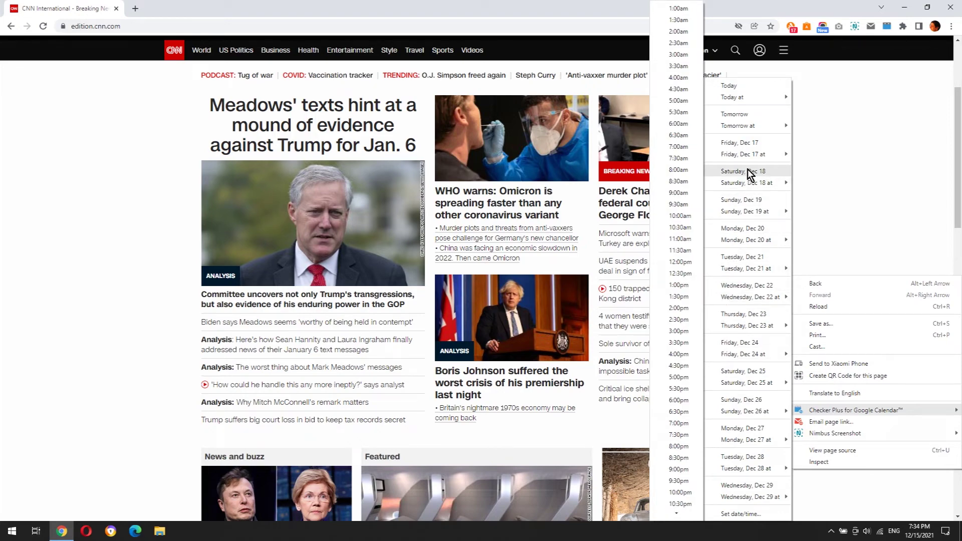
{"action": "mouse_move", "coordinate": [754, 121]}
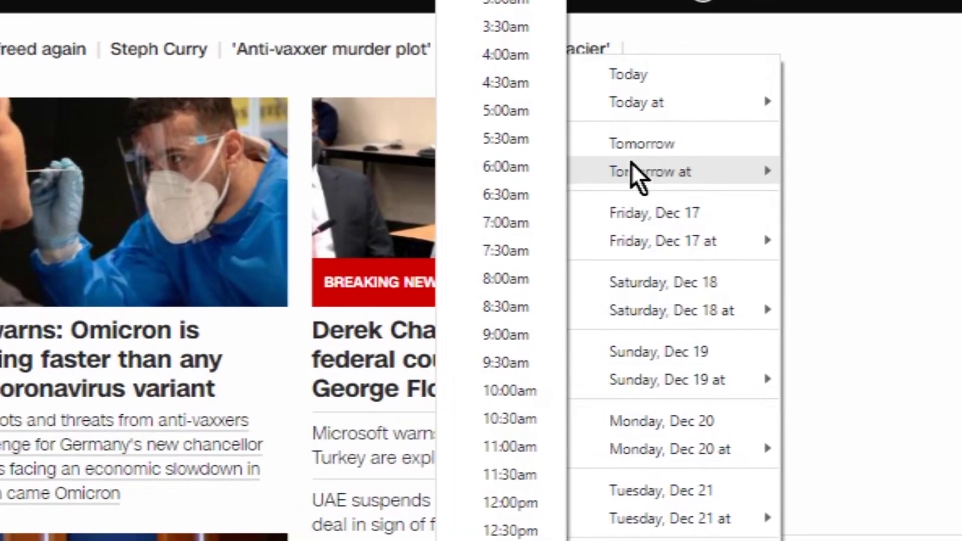
{"action": "left_click", "coordinate": [524, 455]}
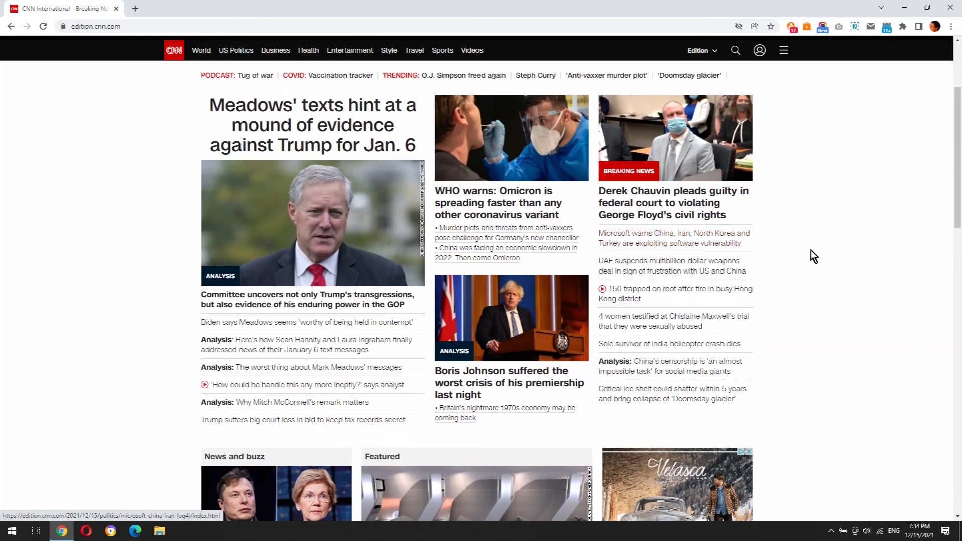
Step: Check the new Dec 16, 11:00–11:30 AM CNN International event's details in the popup
{"action": "left_click", "coordinate": [883, 28]}
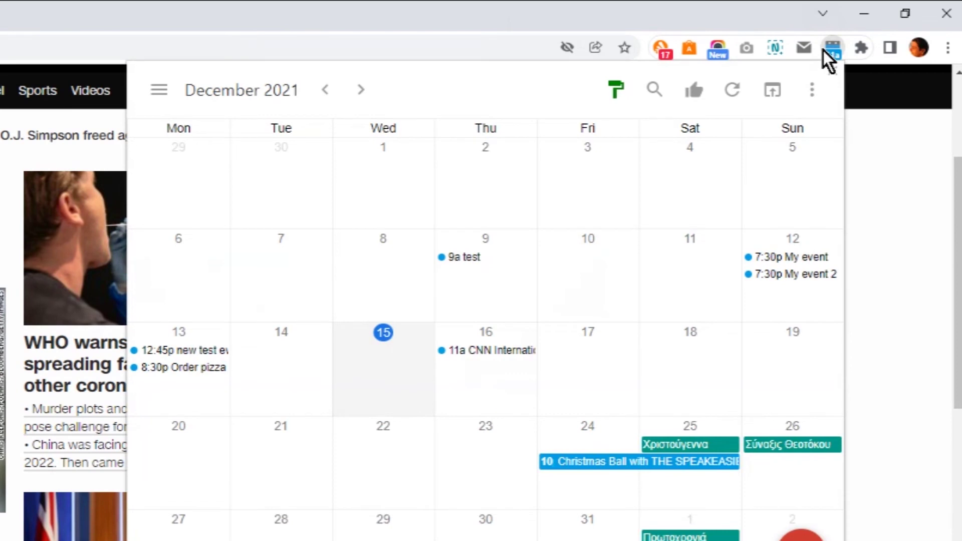
{"action": "left_click", "coordinate": [482, 354]}
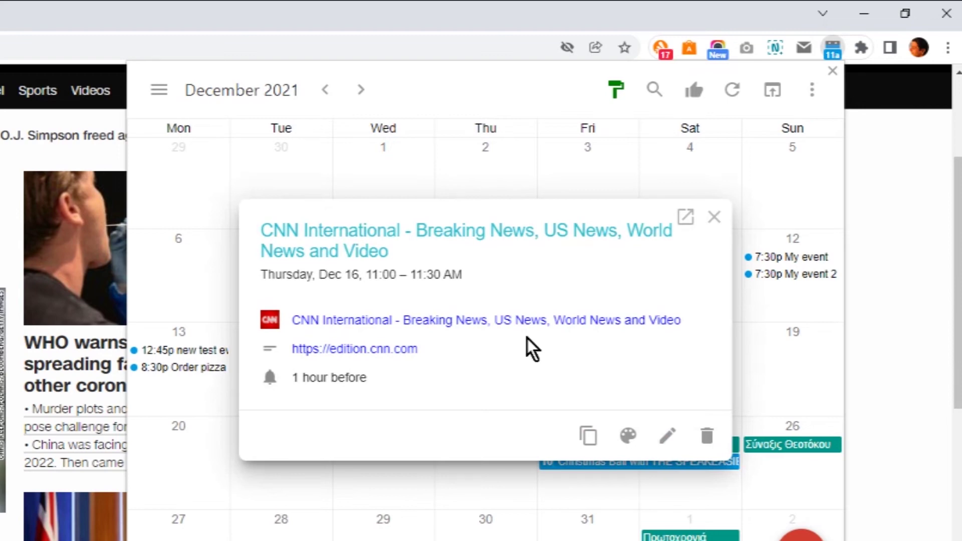
{"action": "left_click", "coordinate": [713, 218]}
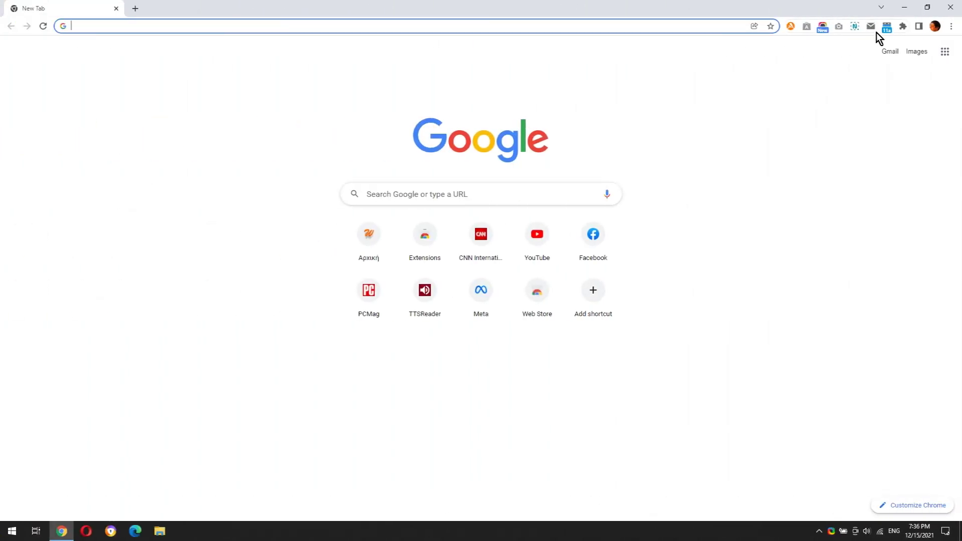
Step: Open the Checker Plus options page from the calendar popup's ⋮ menu
{"action": "left_click", "coordinate": [887, 27]}
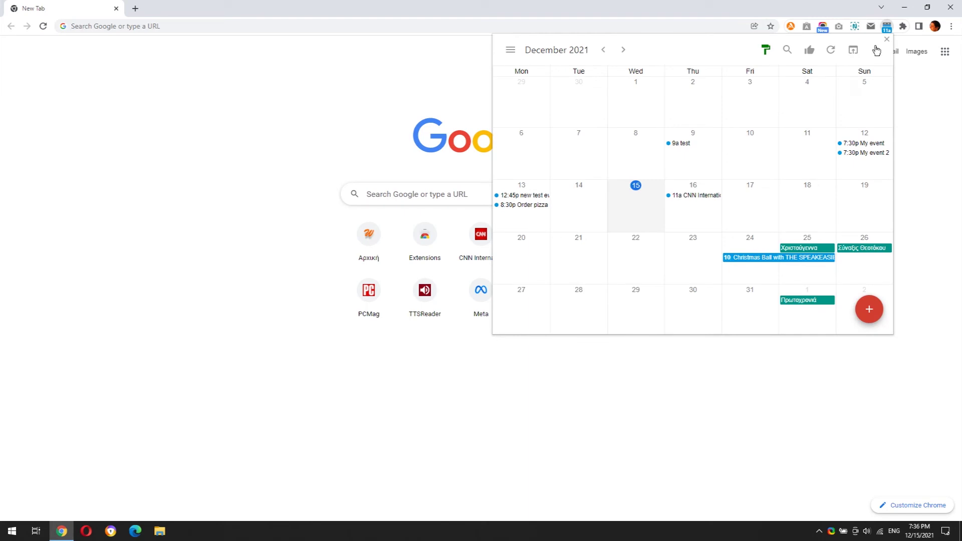
{"action": "left_click", "coordinate": [876, 50]}
{"action": "left_click", "coordinate": [828, 53]}
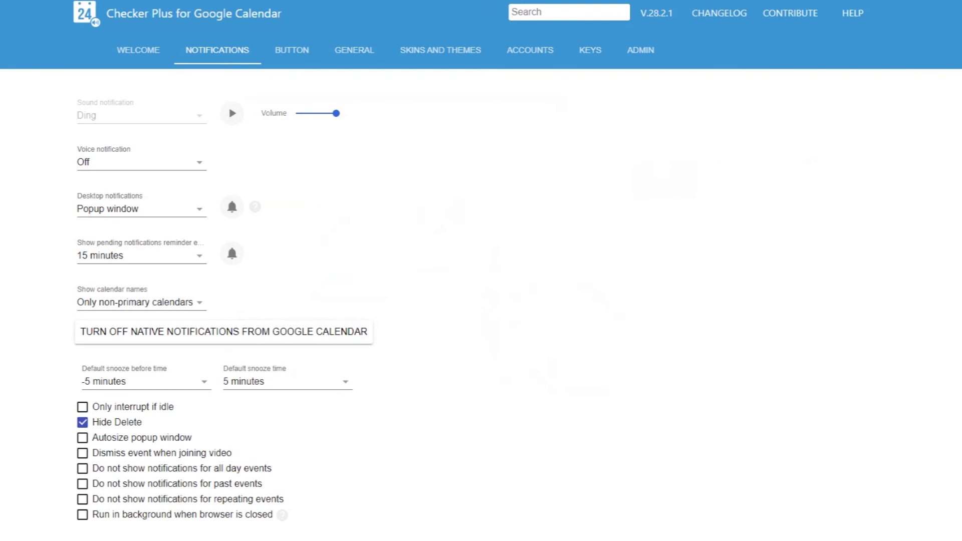
Step: Scroll through the Notifications settings, then bring up the toolbar Button settings
{"action": "scroll", "coordinate": [481, 300], "scroll_direction": "down", "scroll_amount": 3}
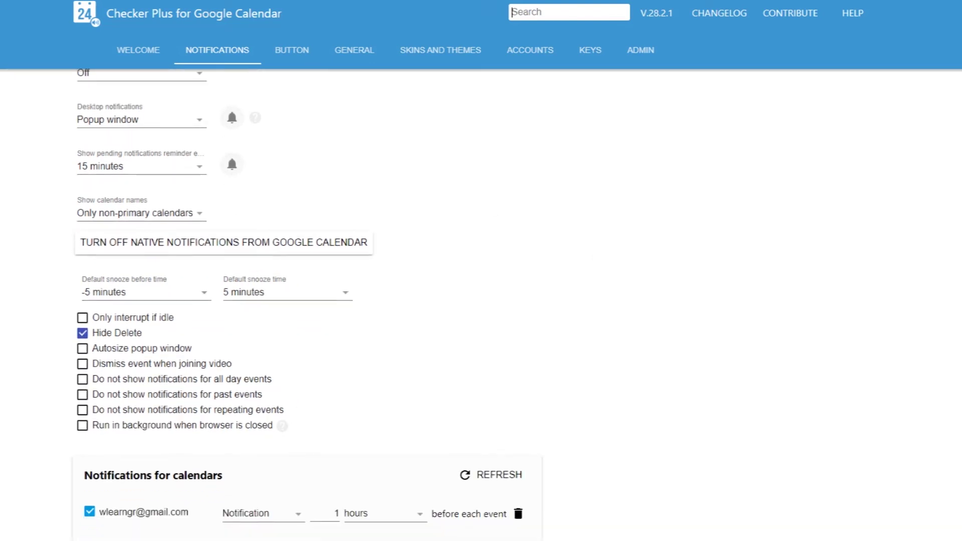
{"action": "scroll", "coordinate": [481, 301], "scroll_direction": "down", "scroll_amount": 5}
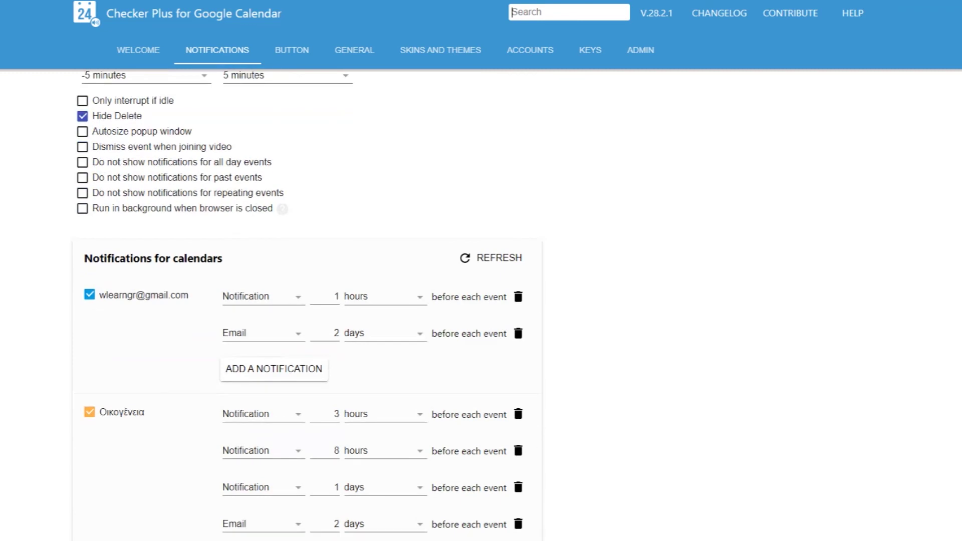
{"action": "scroll", "coordinate": [480, 301], "scroll_direction": "down", "scroll_amount": 3}
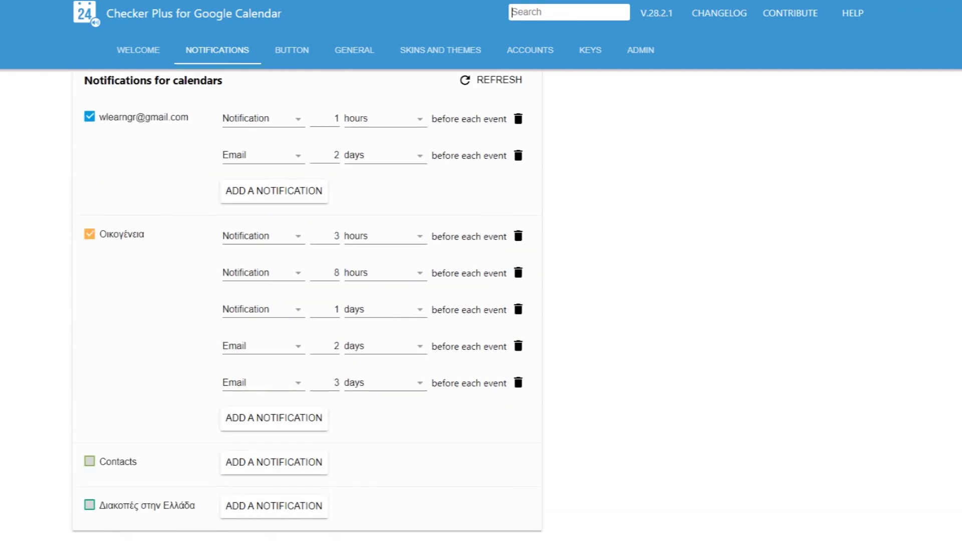
{"action": "scroll", "coordinate": [800, 201], "scroll_direction": "up", "scroll_amount": 10}
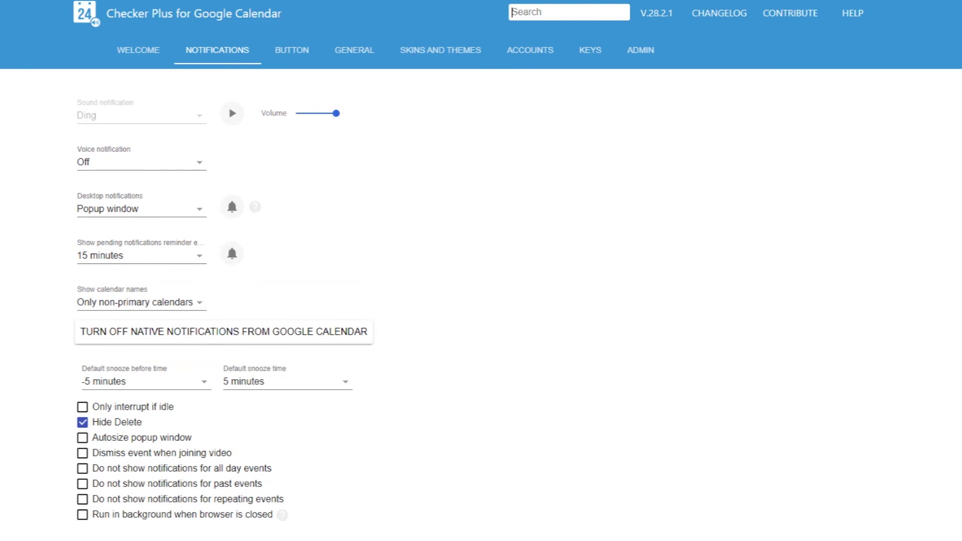
{"action": "left_click", "coordinate": [305, 49]}
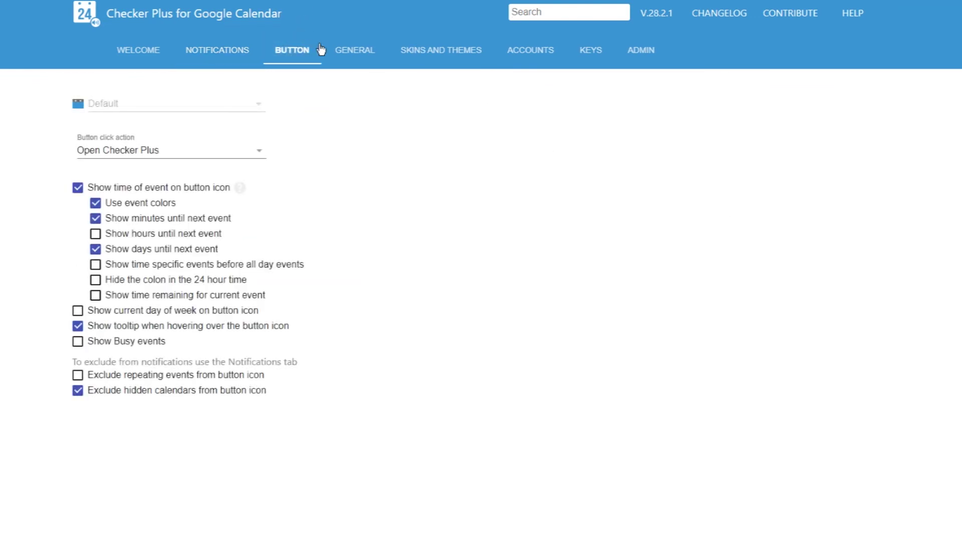
Step: Browse the General, Skins and Themes, Accounts and Keys settings, finishing on Admin
{"action": "left_click", "coordinate": [357, 50]}
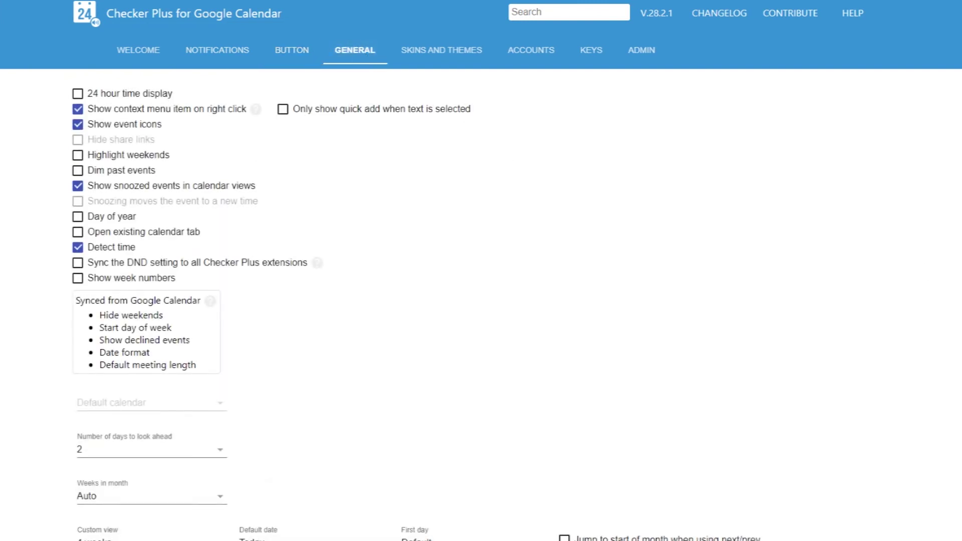
{"action": "scroll", "coordinate": [481, 304], "scroll_direction": "down", "scroll_amount": 3}
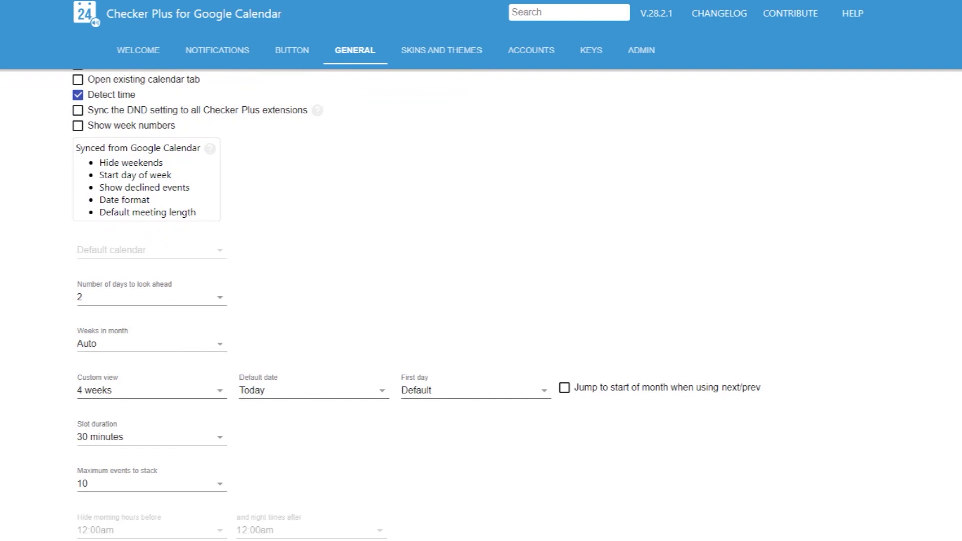
{"action": "scroll", "coordinate": [481, 304], "scroll_direction": "up", "scroll_amount": 3}
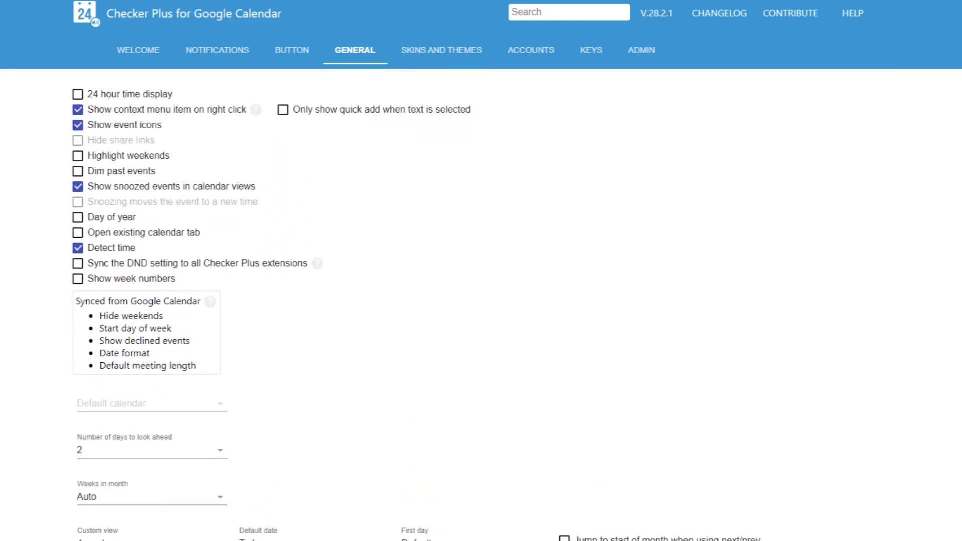
{"action": "left_click", "coordinate": [444, 53]}
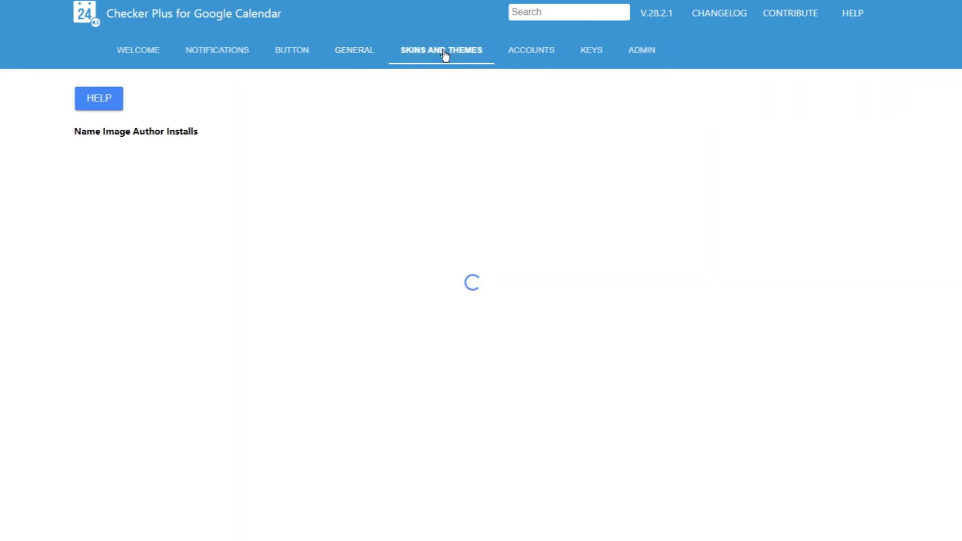
{"action": "left_click", "coordinate": [532, 55]}
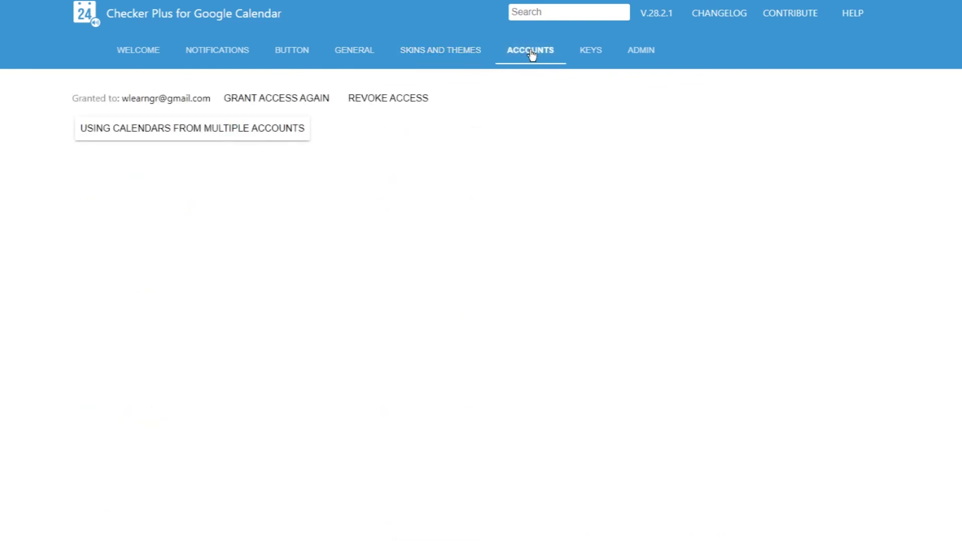
{"action": "left_click", "coordinate": [595, 54]}
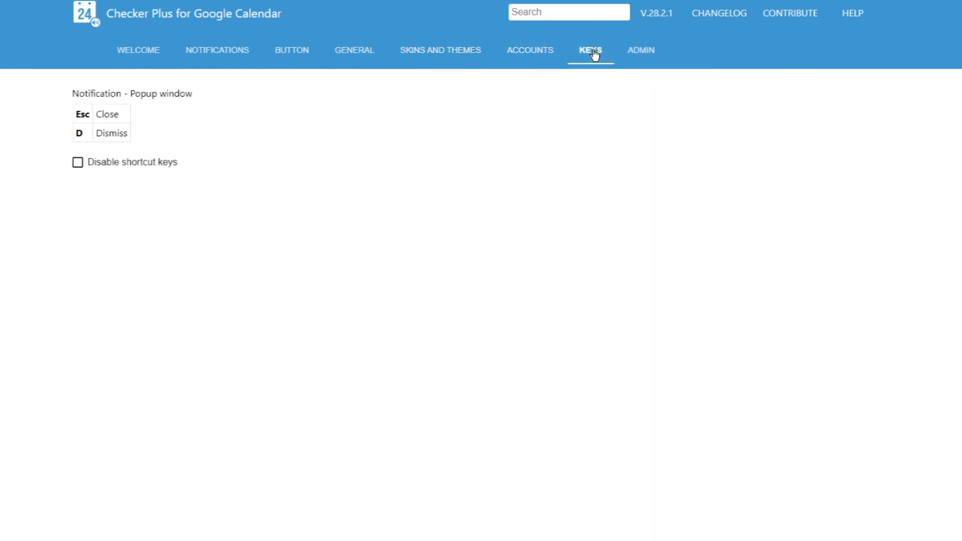
{"action": "left_click", "coordinate": [641, 52]}
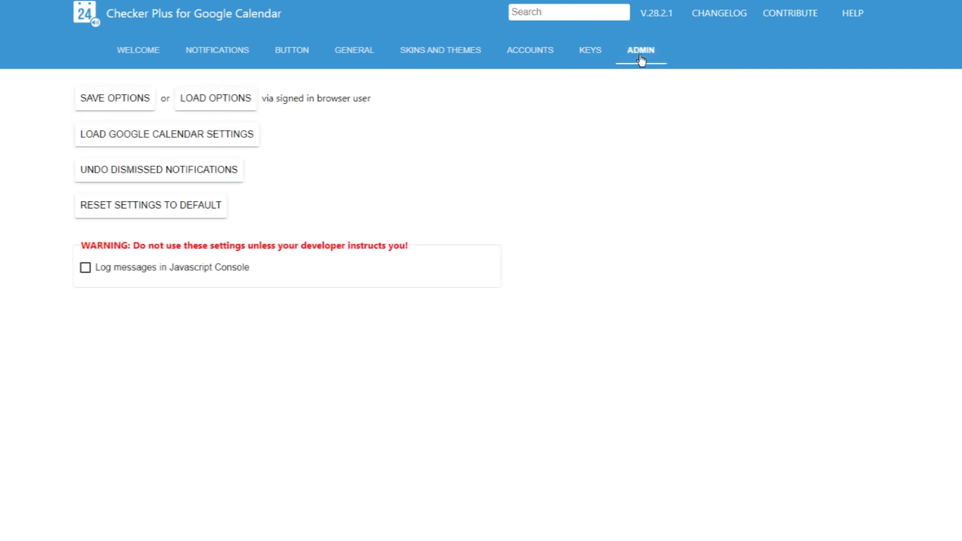